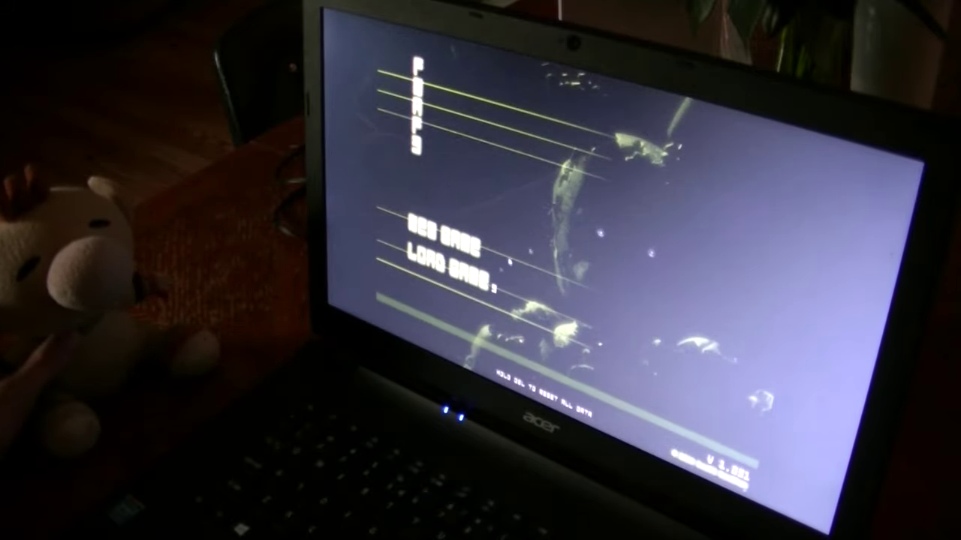
Load the saved Night 3 game and check camera feeds until reaching the hidden Chica's Party spot.
click(562, 289)
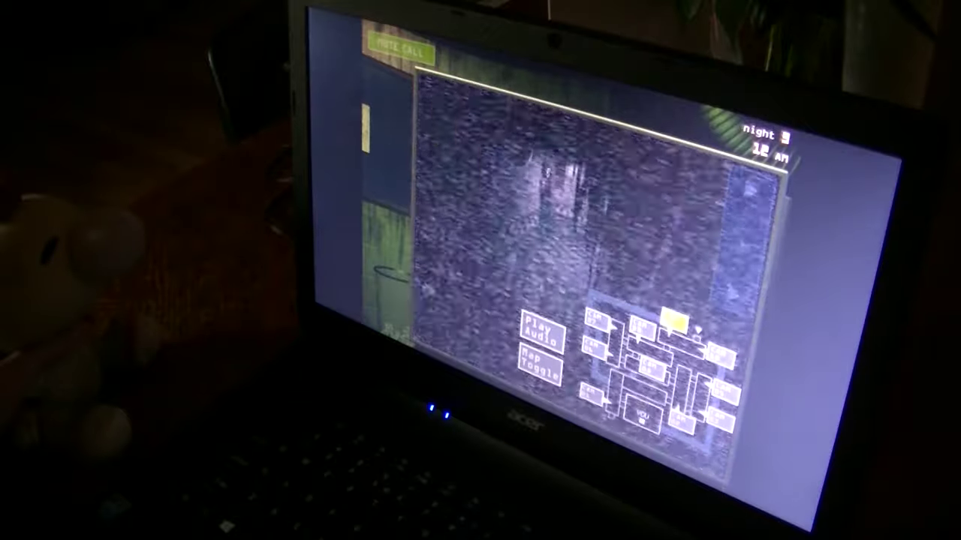
click(642, 328)
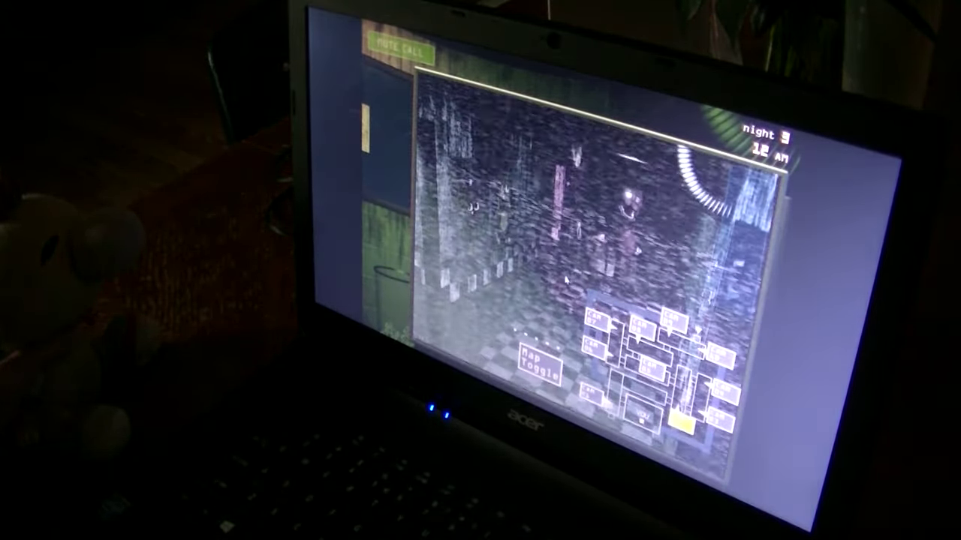
click(721, 420)
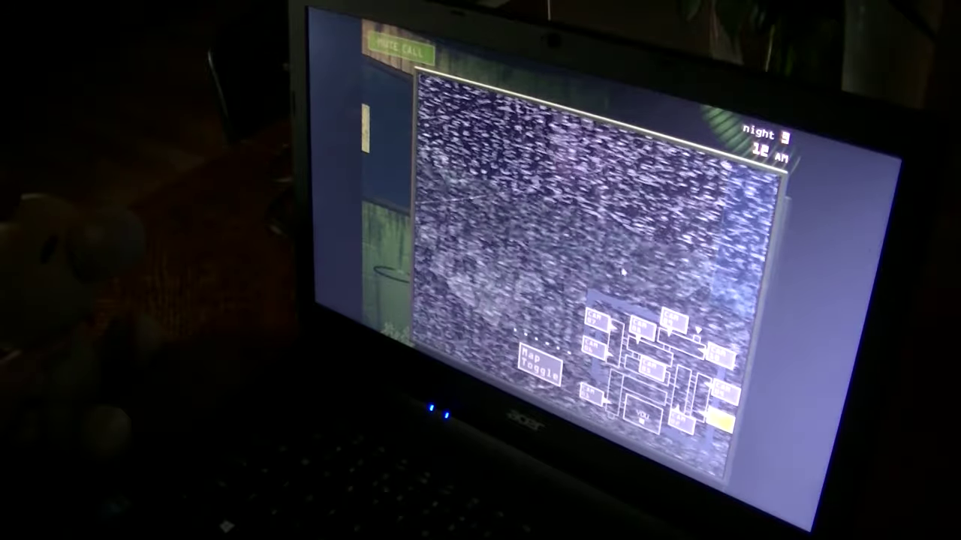
click(724, 391)
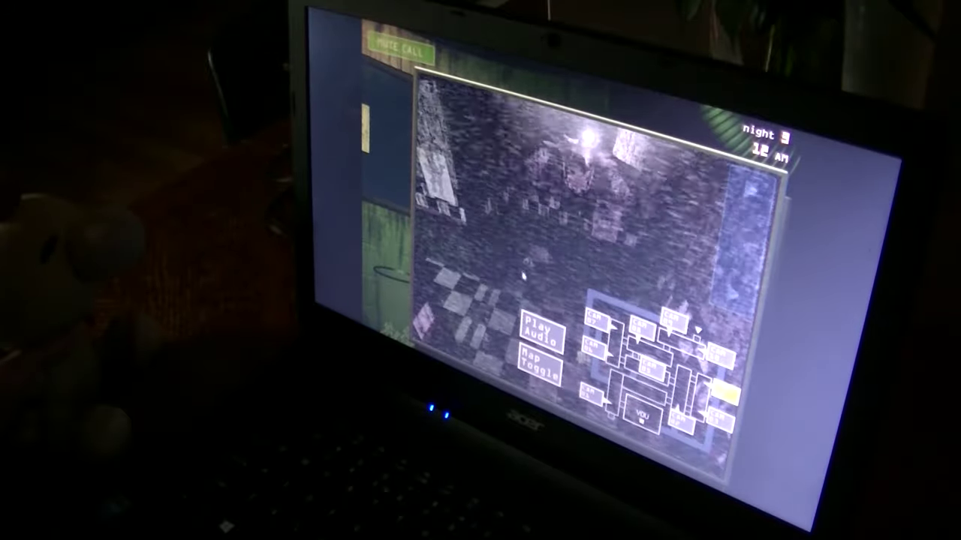
click(593, 347)
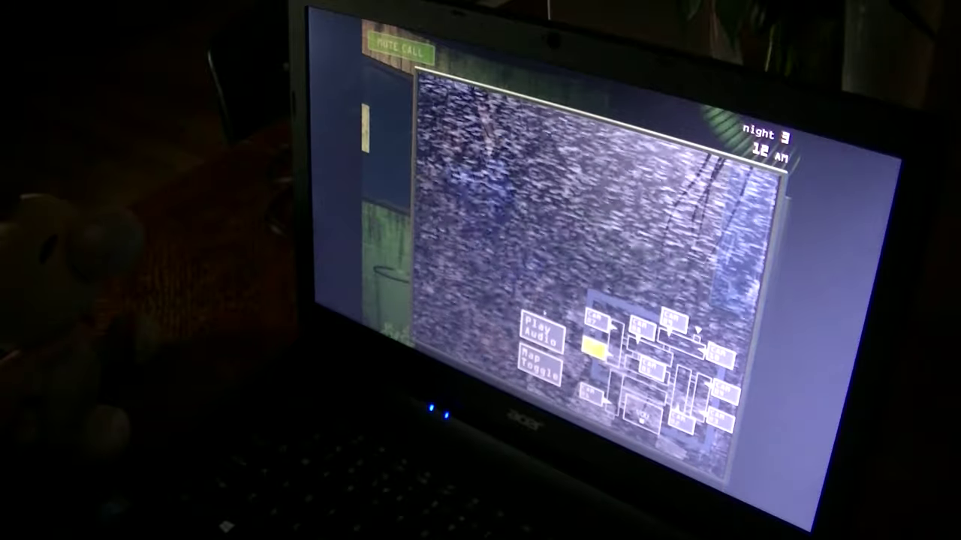
click(527, 226)
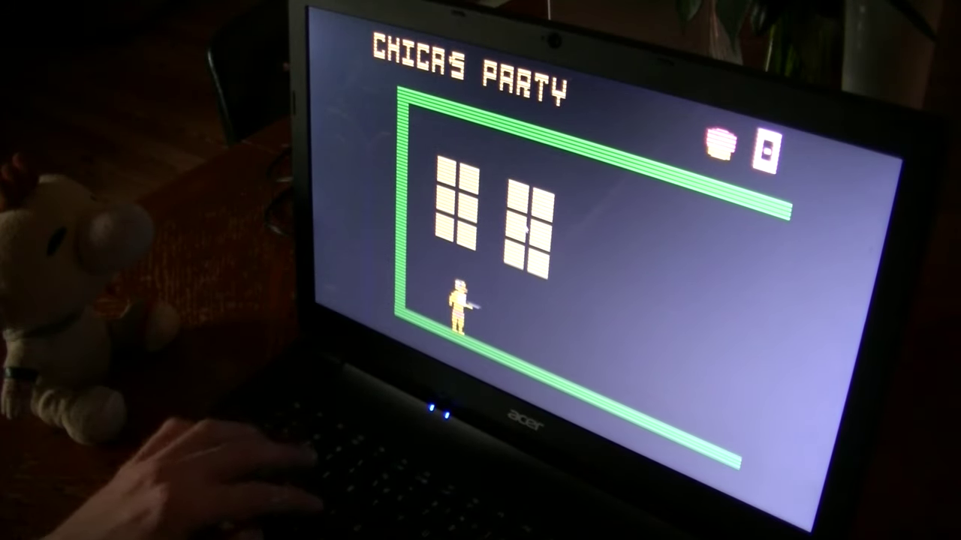
Walk Chica right into the cupcake room and grab the cupcakes from the platforms.
key(Right)
key(Right)
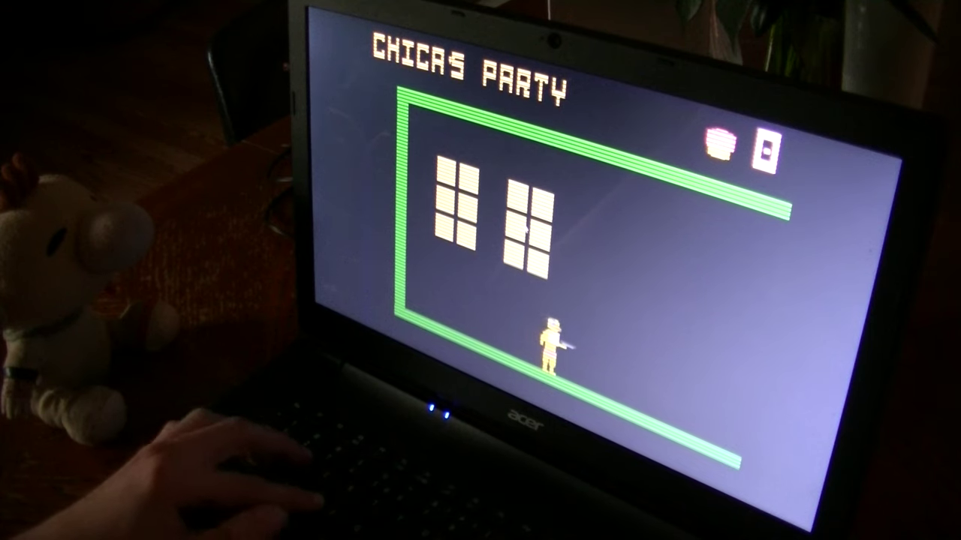
key(Right)
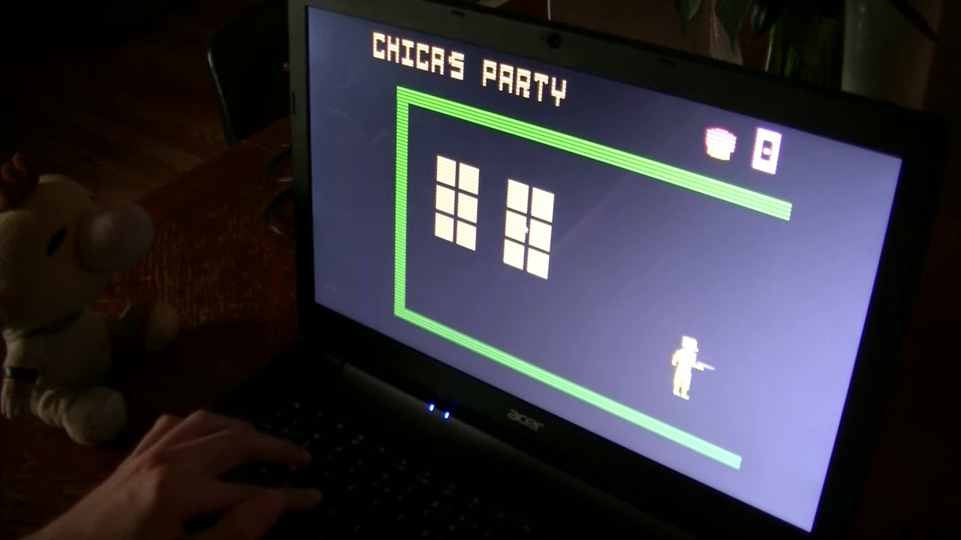
key(Right)
key(Up)
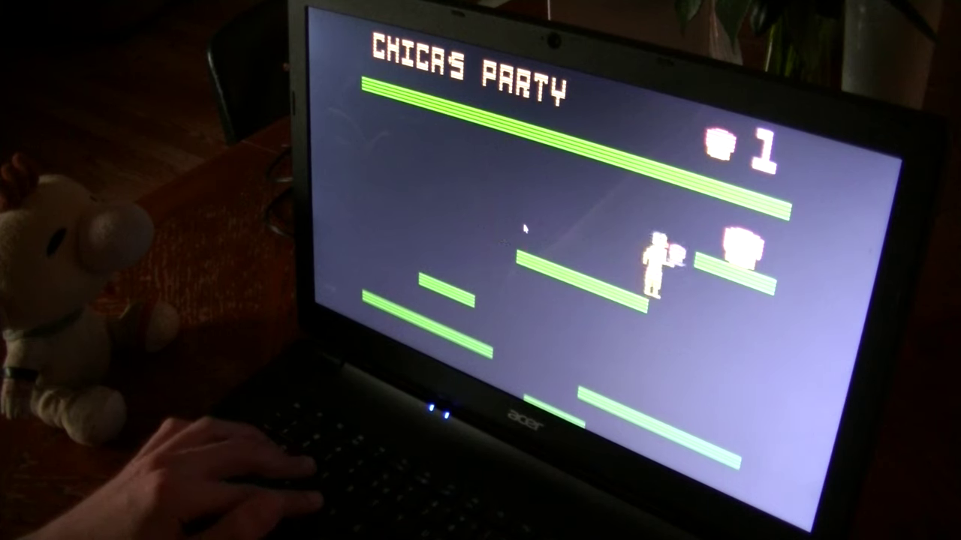
key(Up)
key(Left)
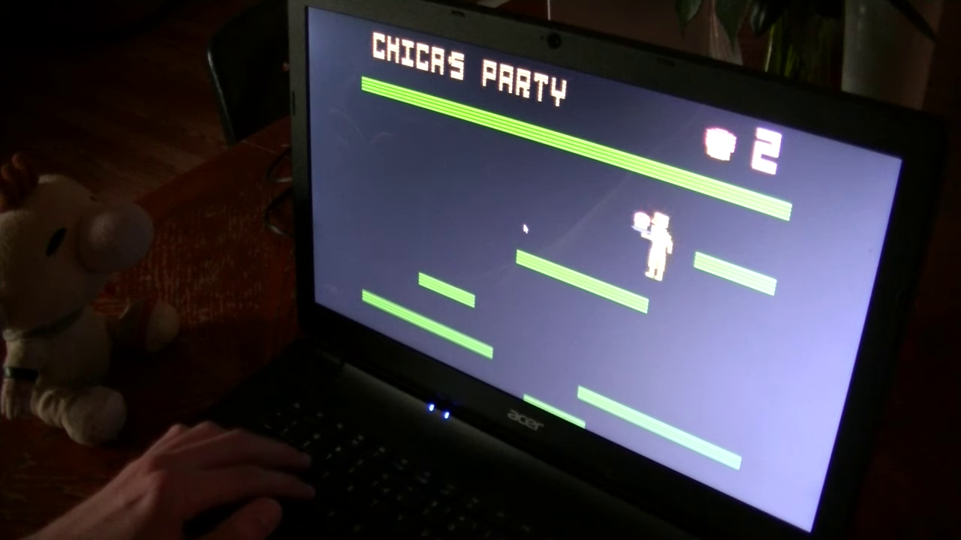
key(Left)
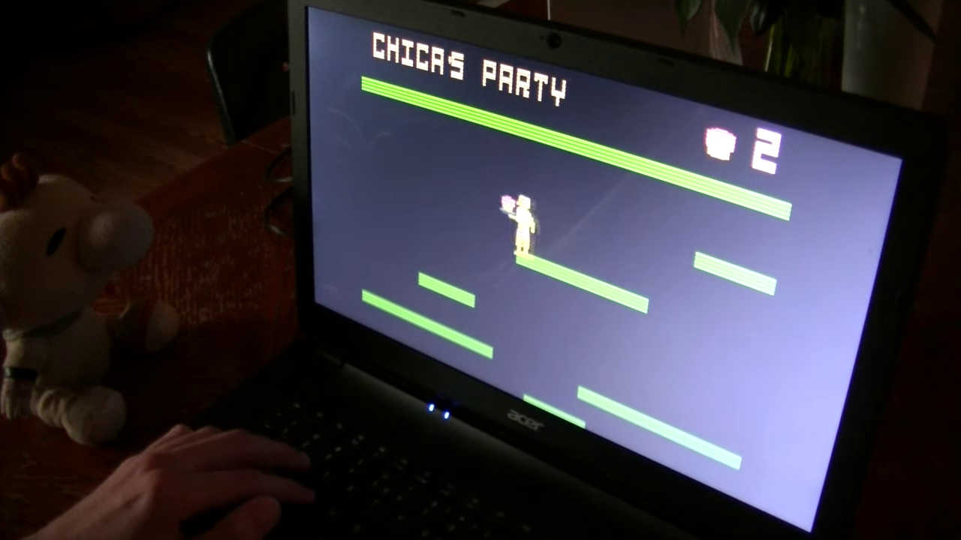
Hand cupcakes to the children, fetching a second batch for the second child.
key(Right)
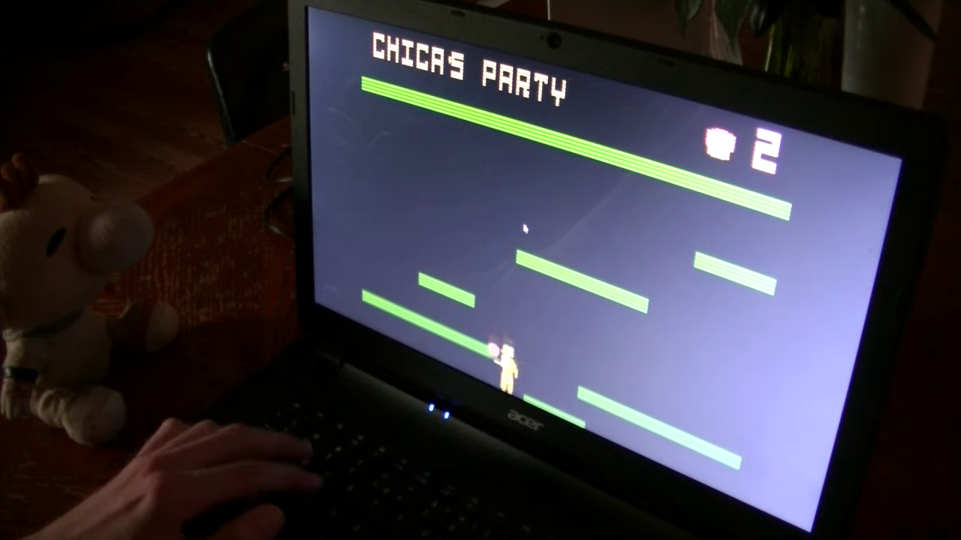
key(Left)
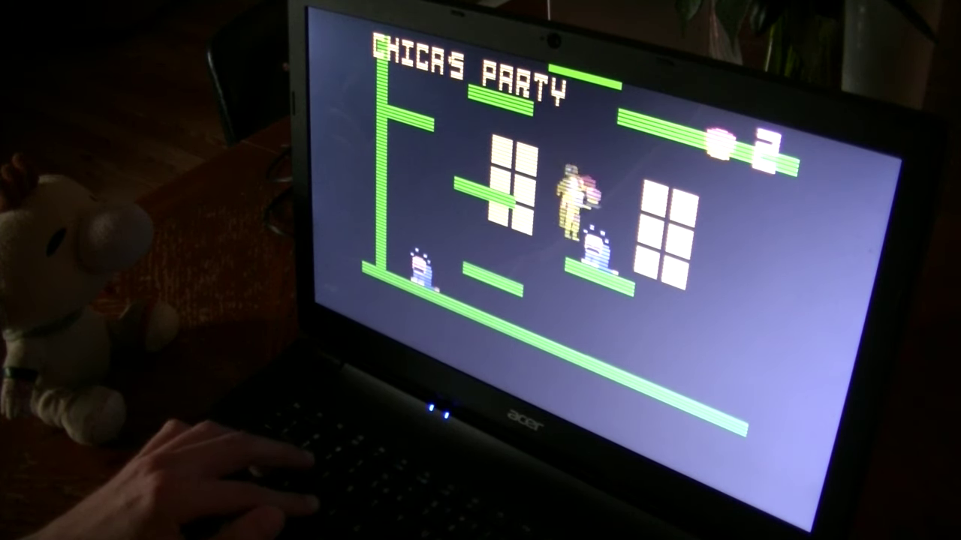
key(Left)
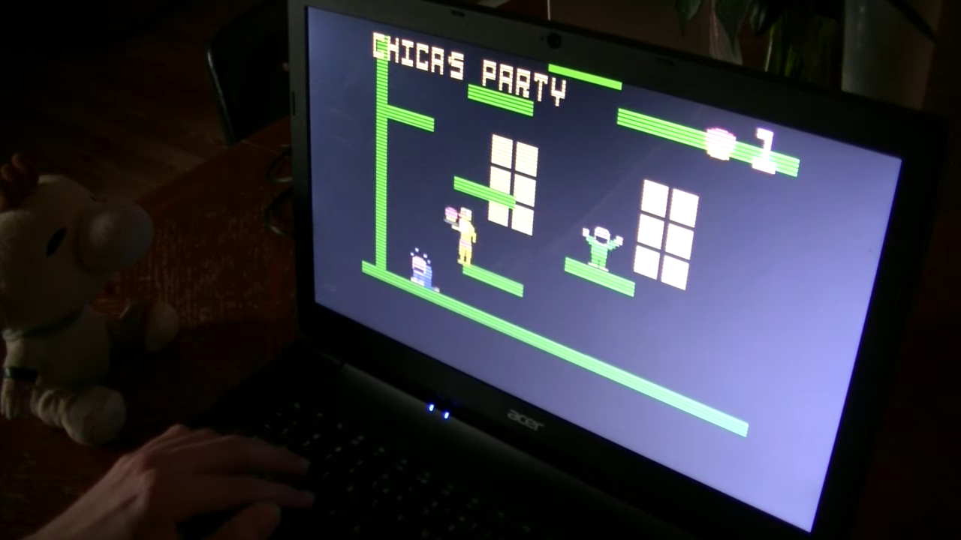
key(Up)
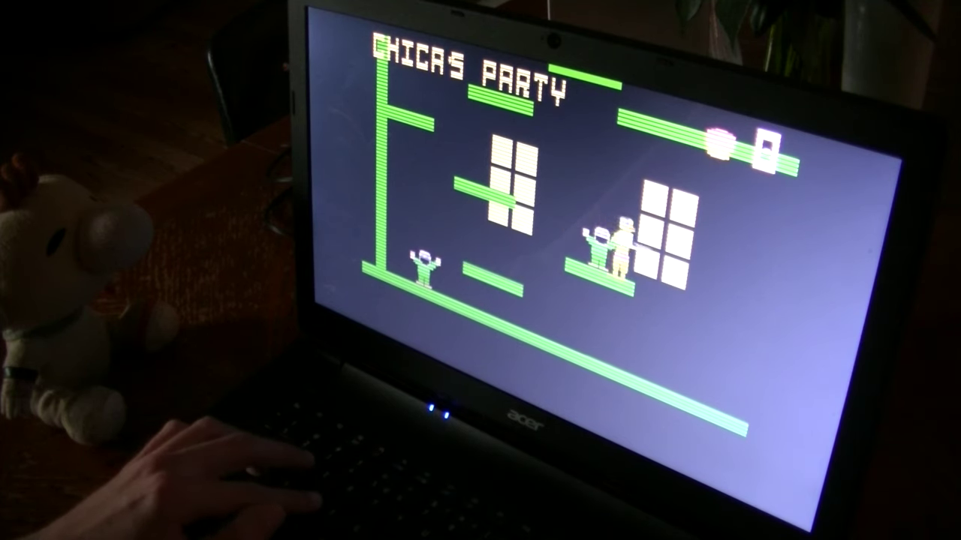
key(Right)
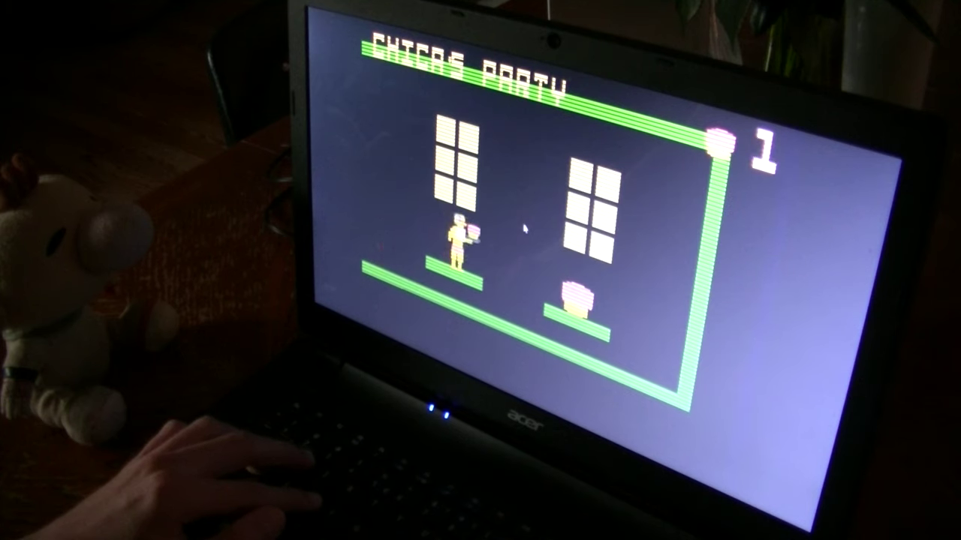
key(Right)
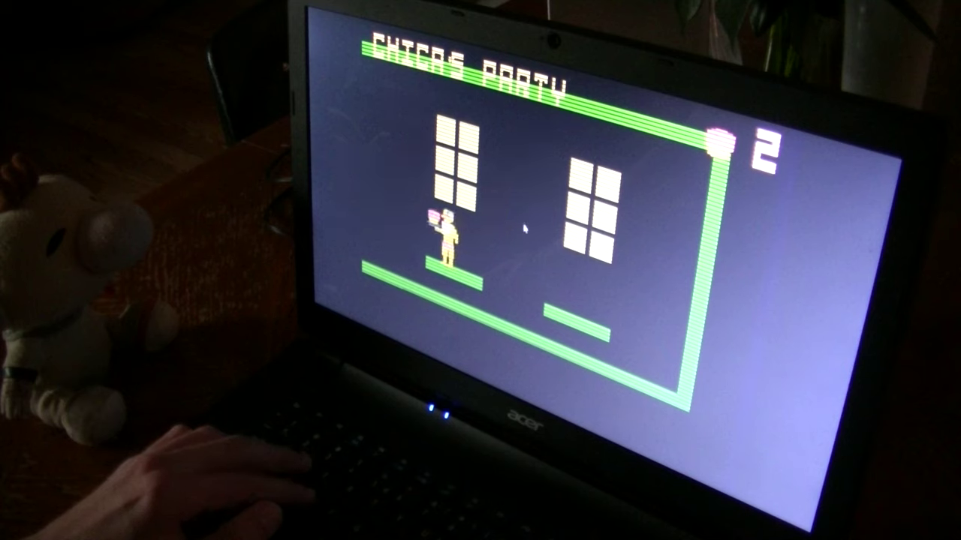
key(Left)
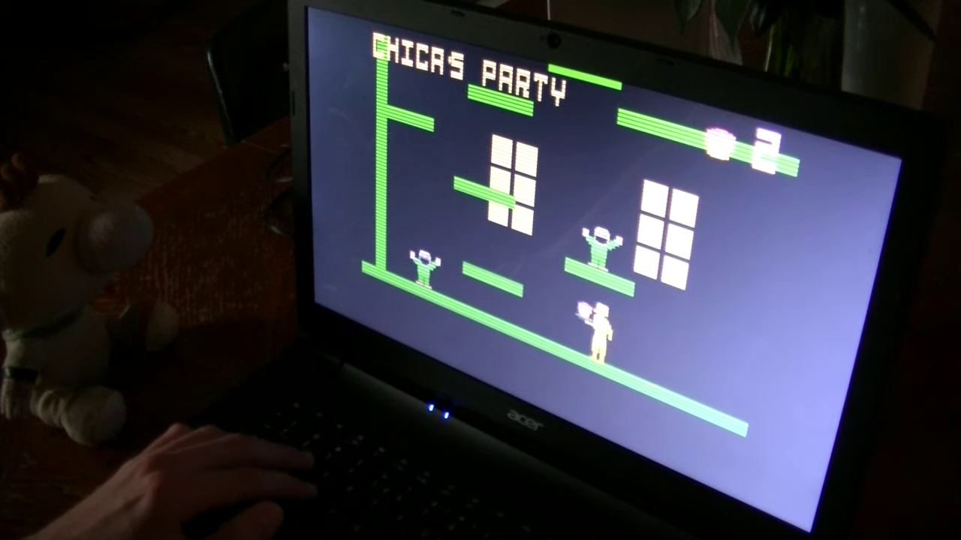
key(Right)
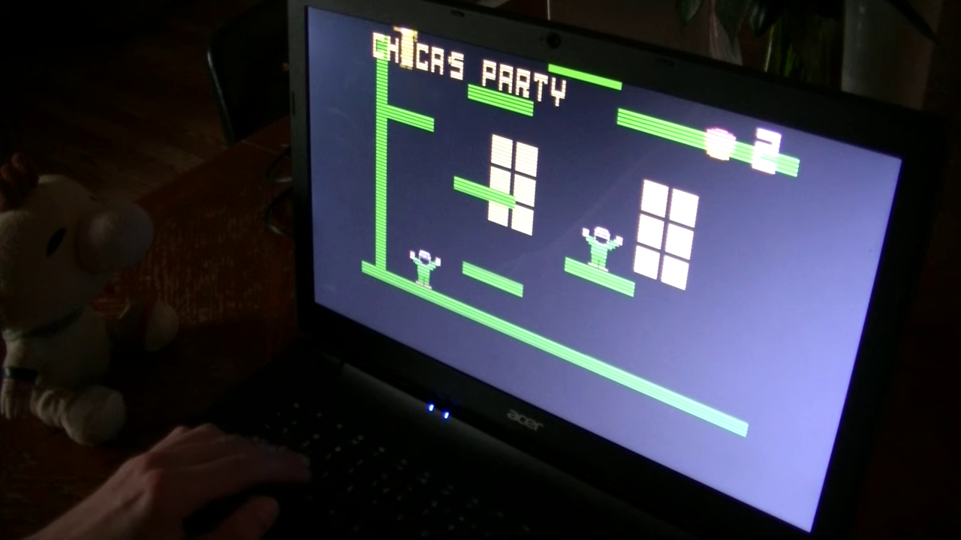
Climb out the top past the balloon to the child beside the birthday cake.
key(Up)
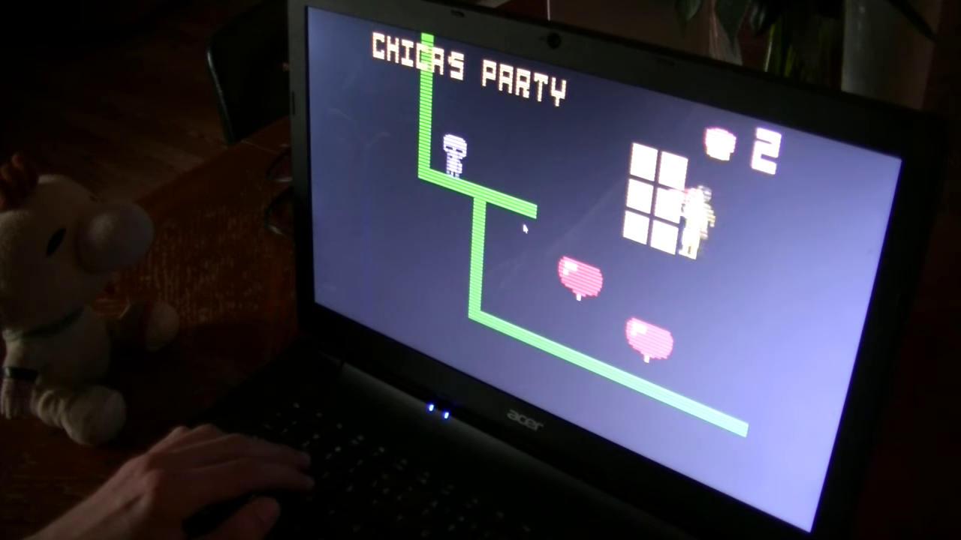
key(Up)
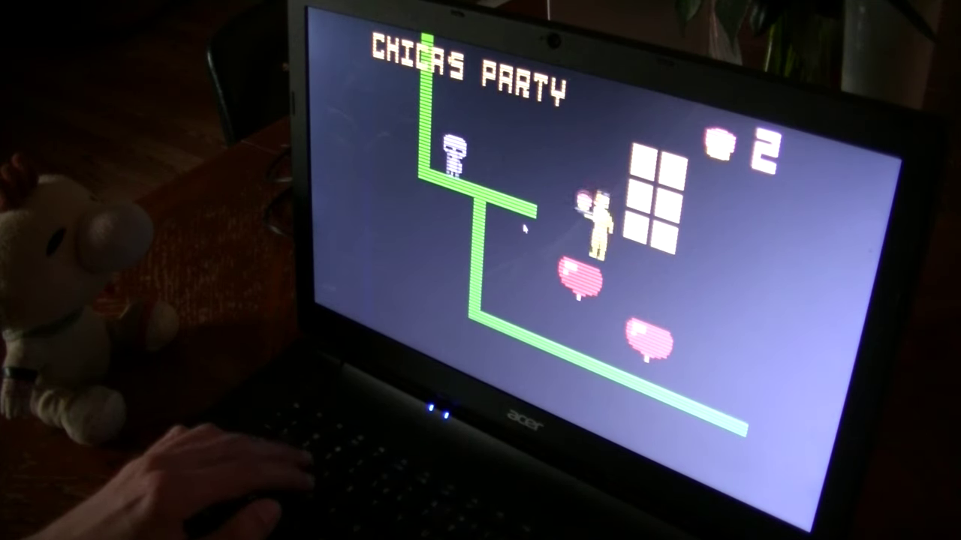
key(Left)
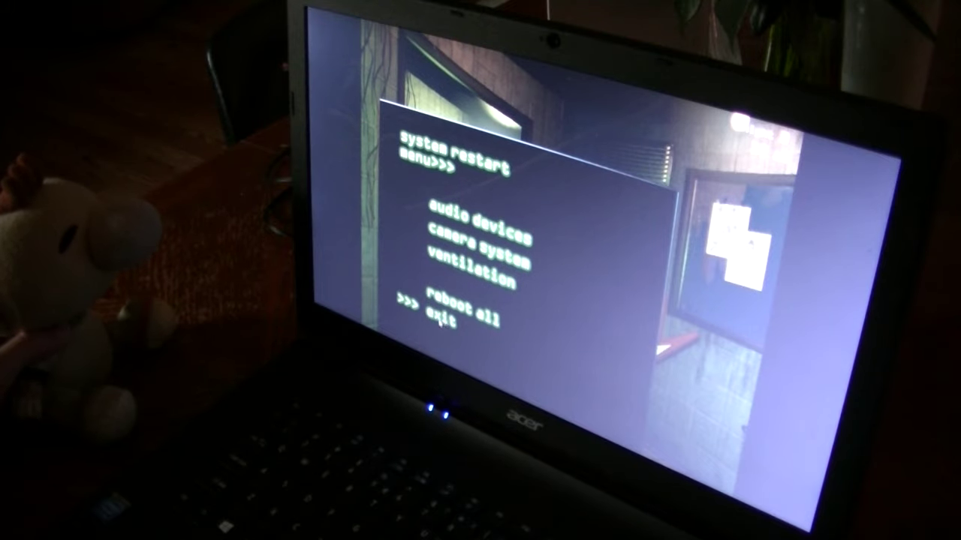
Leave the restart menu and check a couple of camera feeds.
click(440, 322)
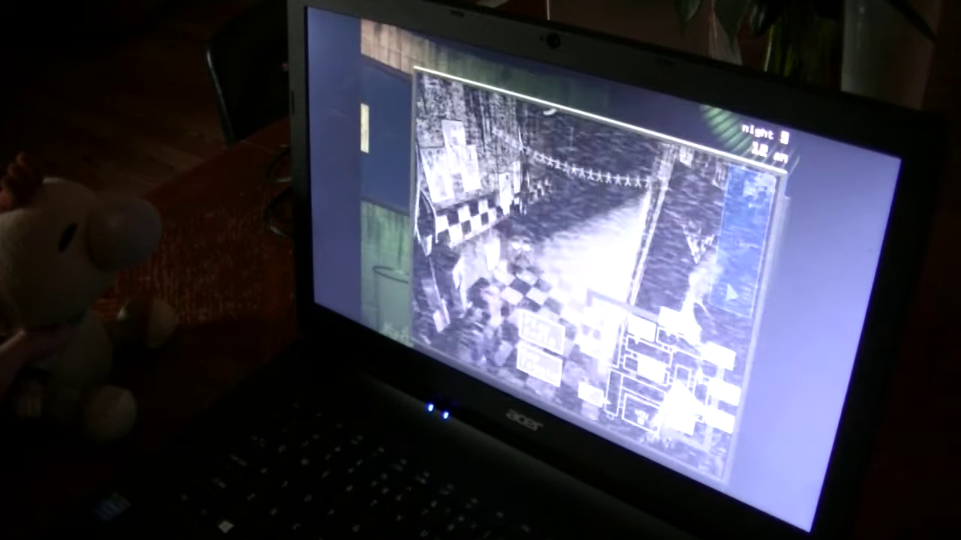
click(645, 334)
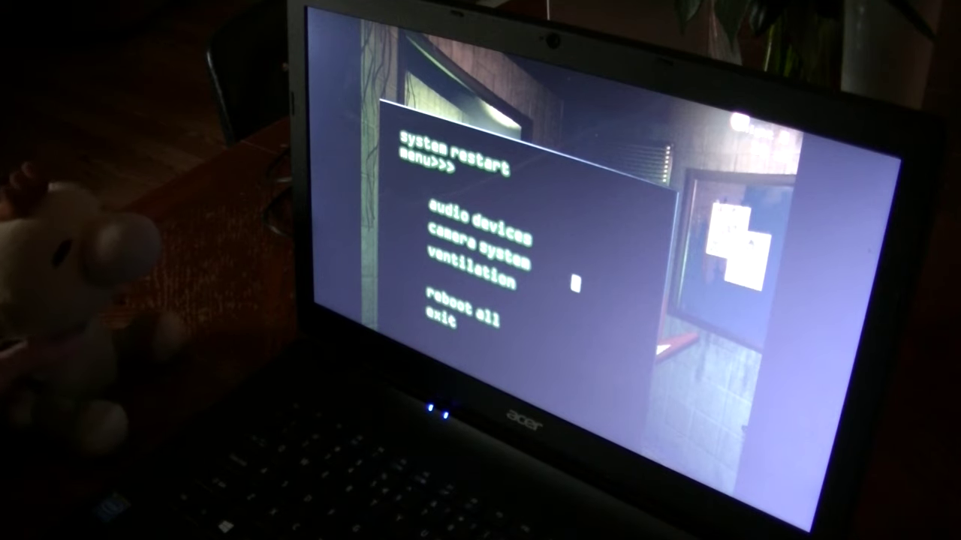
click(441, 321)
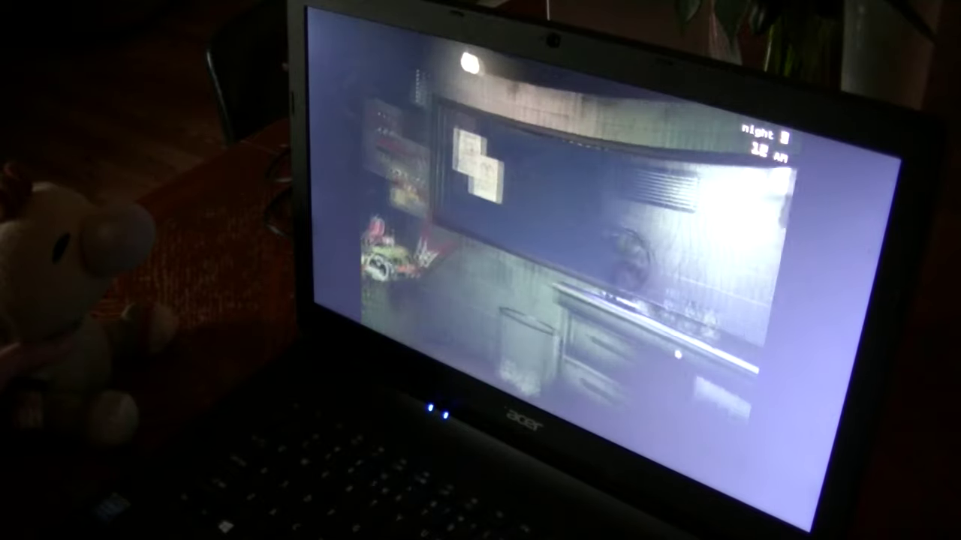
click(724, 254)
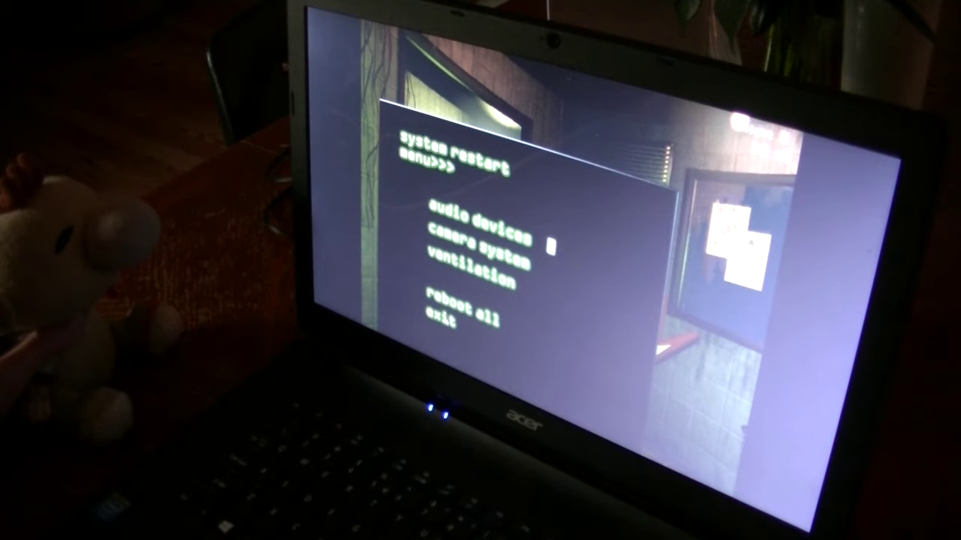
Check two more camera feeds, lower the monitor, and reopen the system restart menu.
click(441, 317)
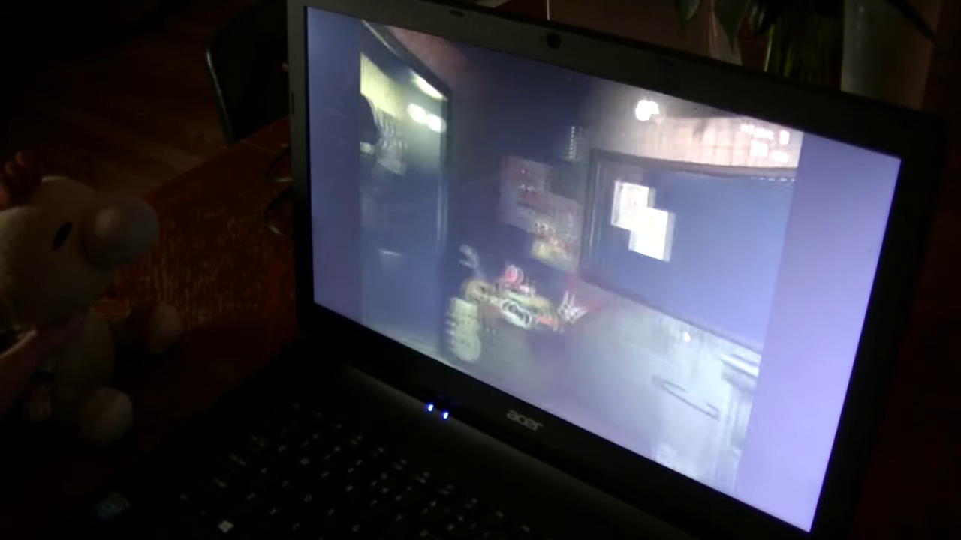
click(758, 250)
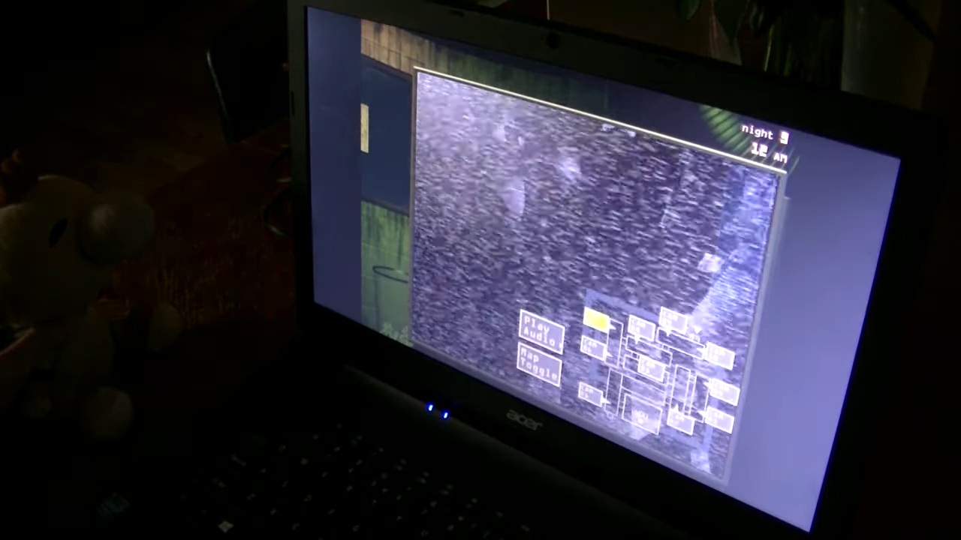
click(592, 347)
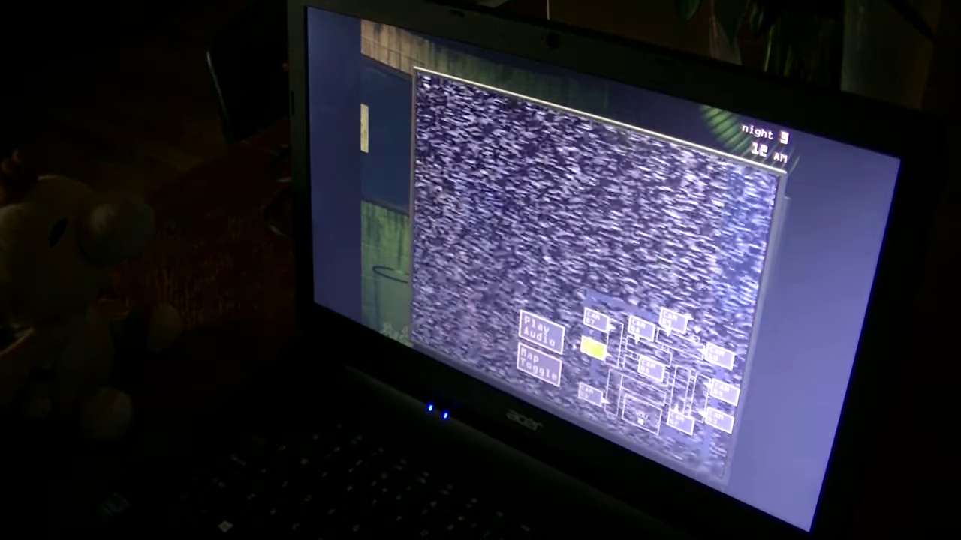
click(680, 423)
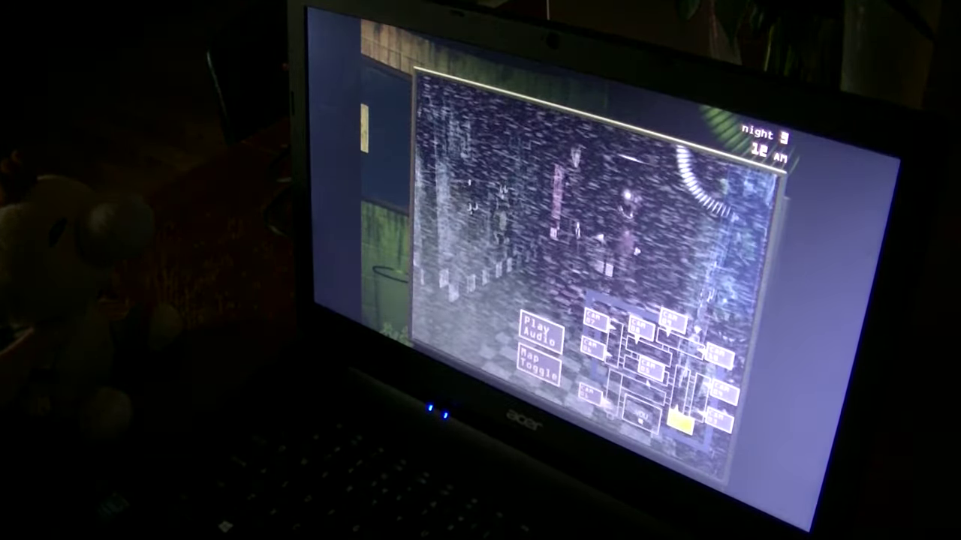
click(752, 238)
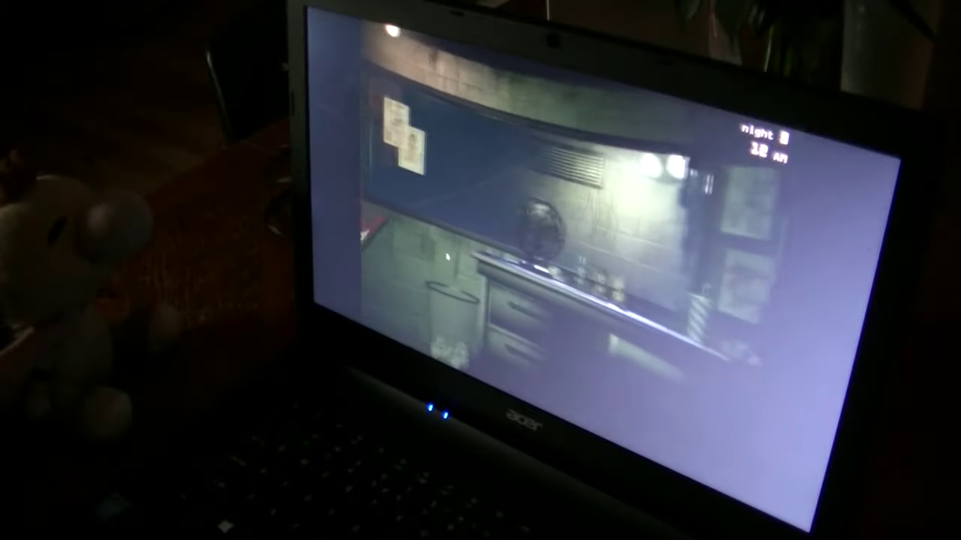
click(495, 364)
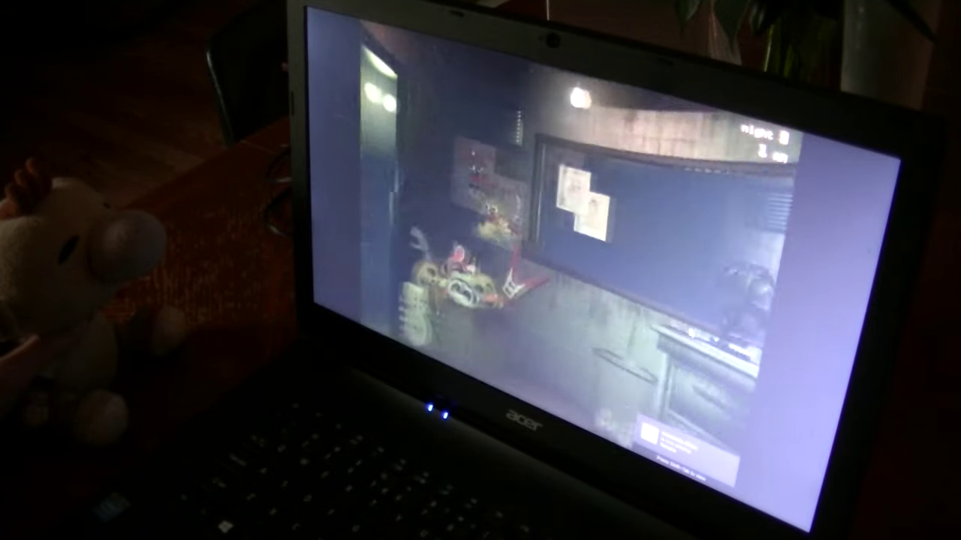
click(743, 237)
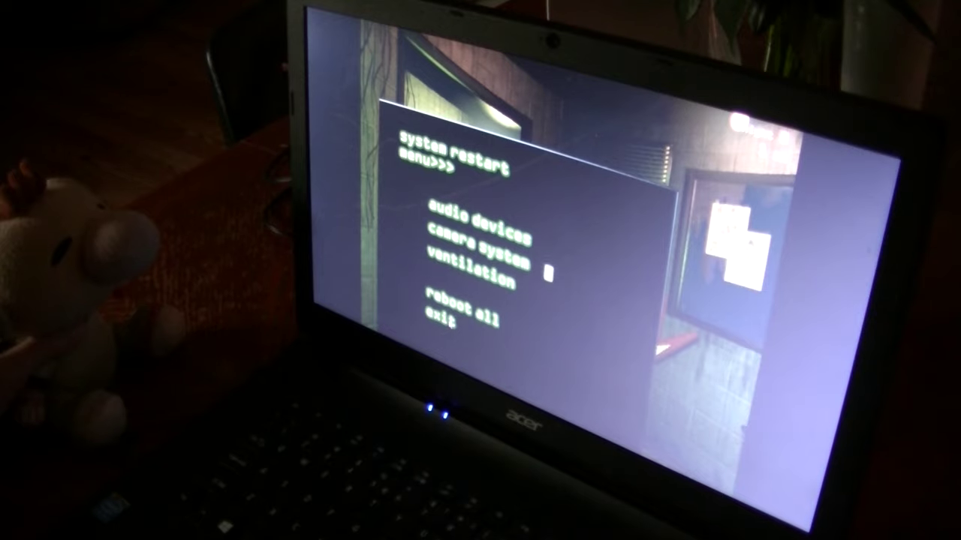
Seal a vent from the vent camera map and check the other vent feeds.
click(441, 316)
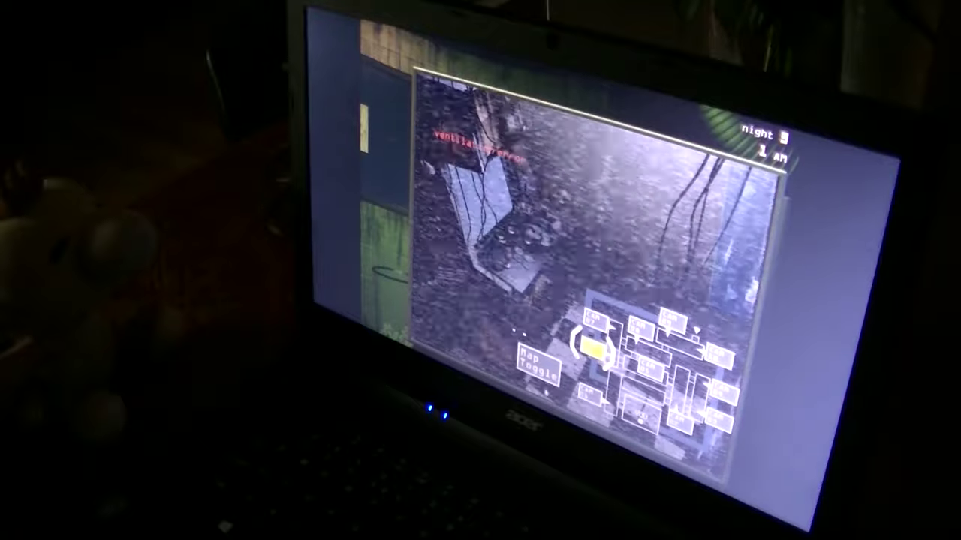
click(539, 364)
double_click(652, 383)
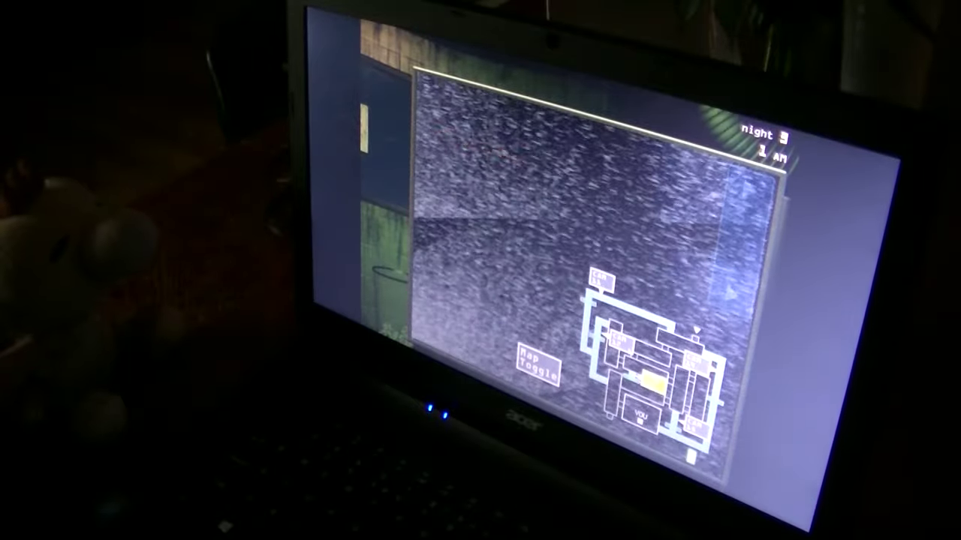
click(620, 341)
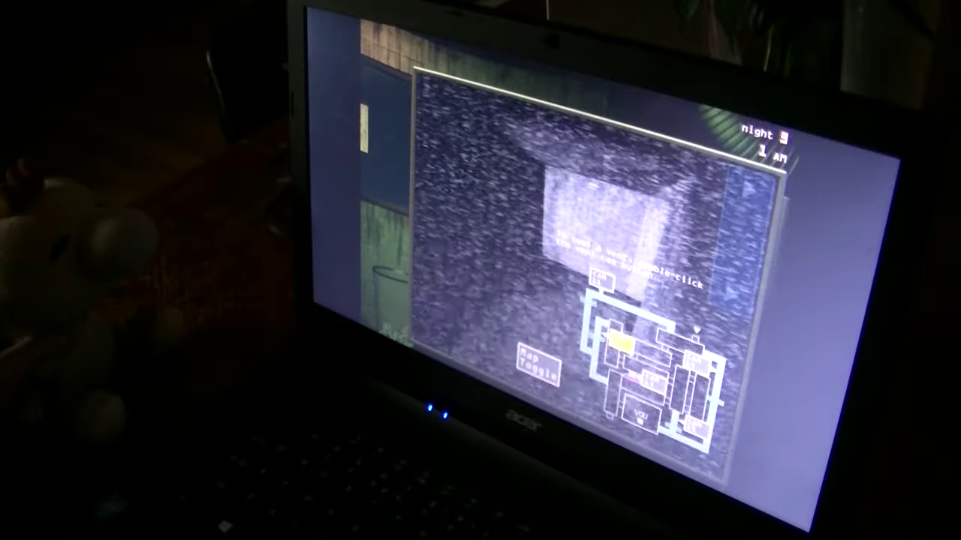
click(695, 427)
click(697, 364)
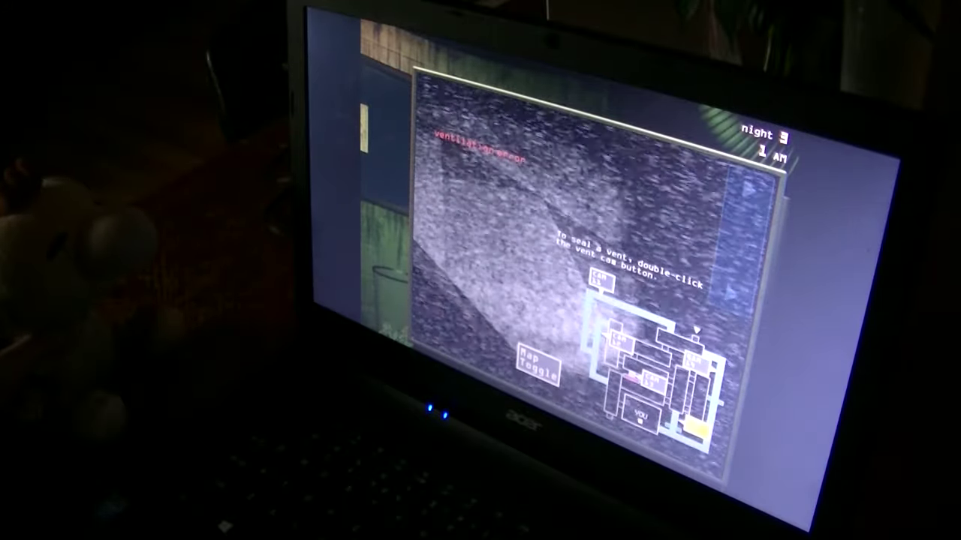
click(600, 280)
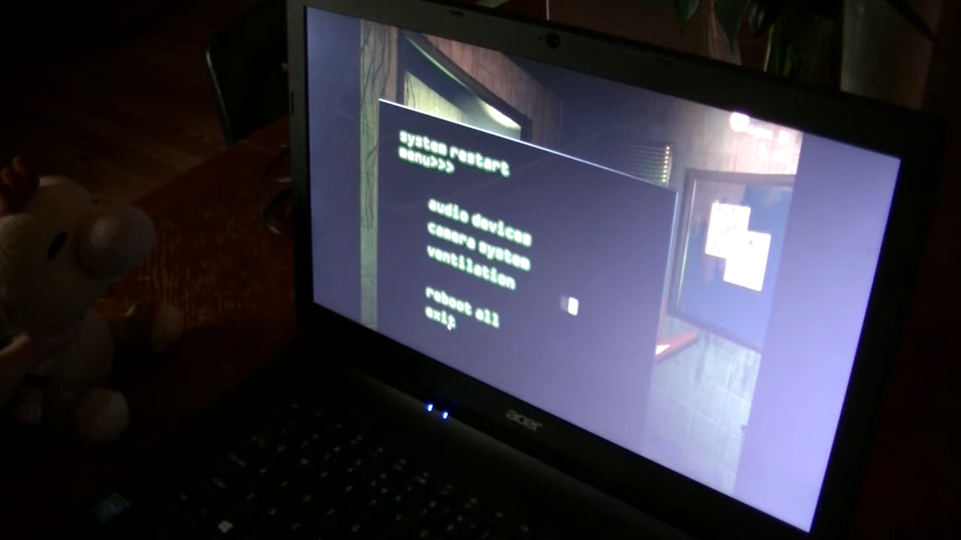
Switch back to the regular camera map and check another camera feed.
click(442, 319)
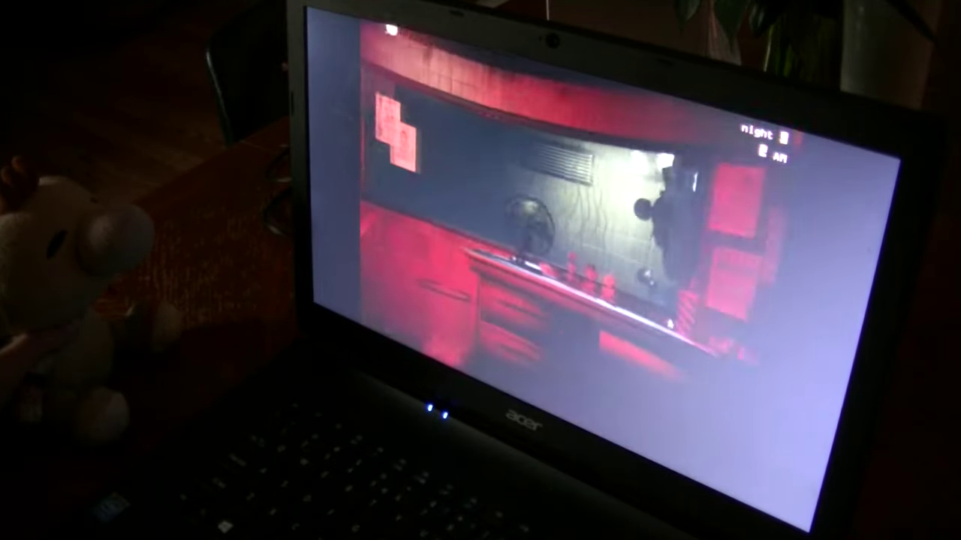
click(538, 365)
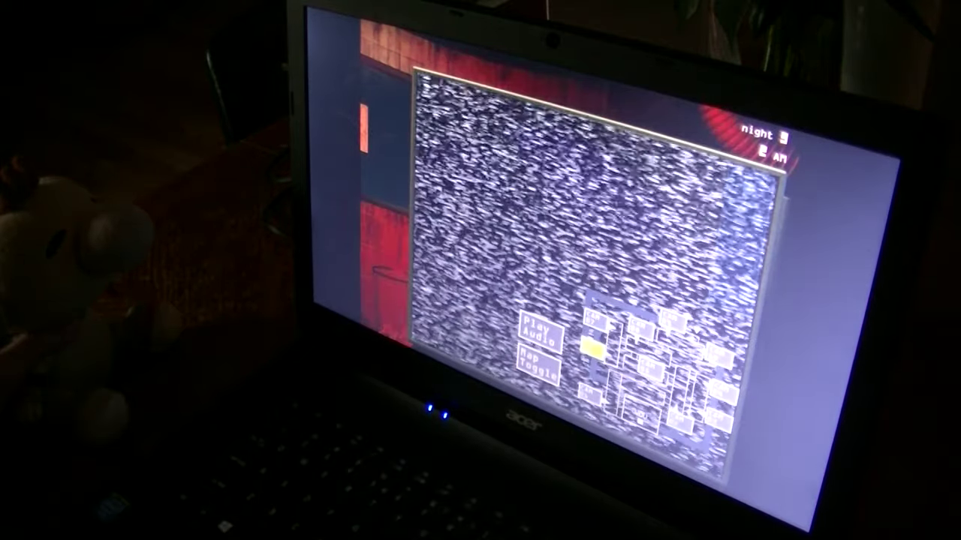
click(650, 367)
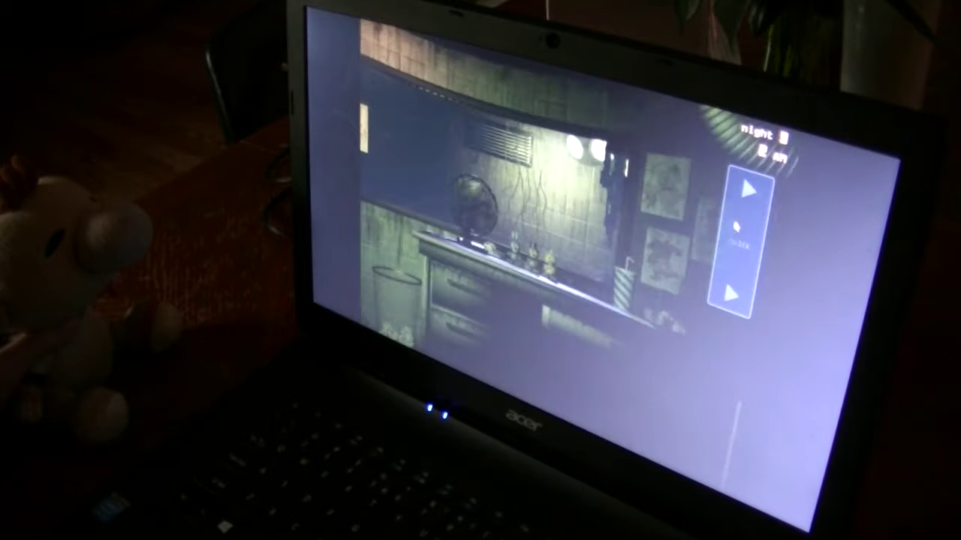
click(537, 364)
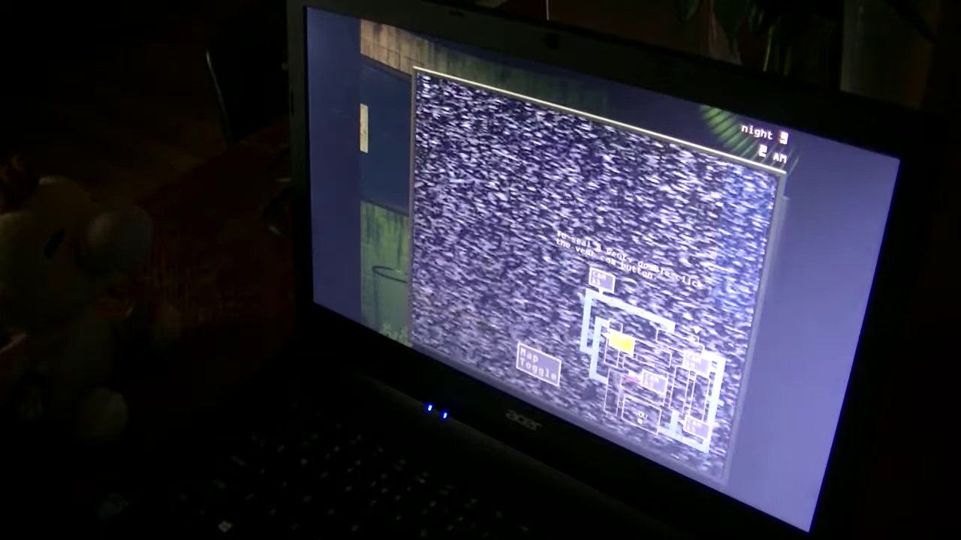
click(539, 364)
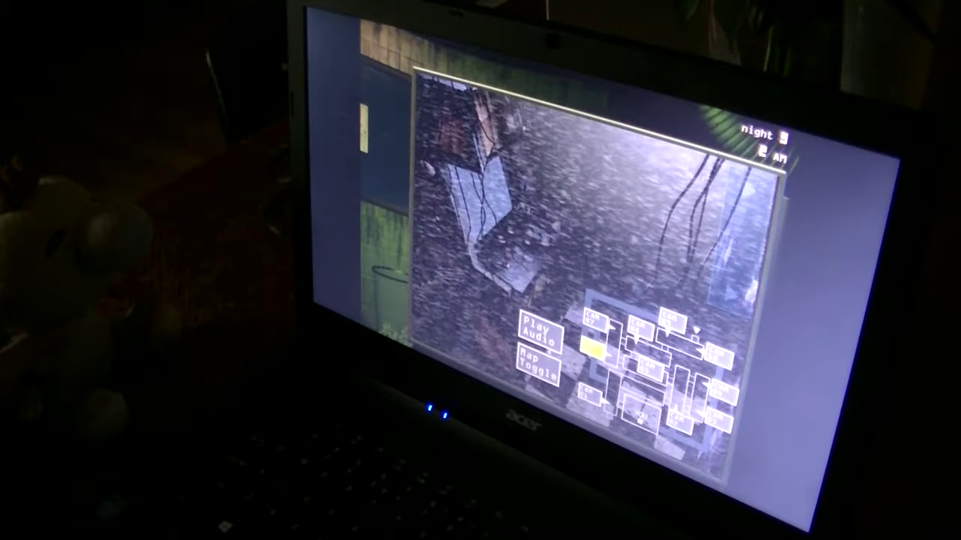
click(649, 368)
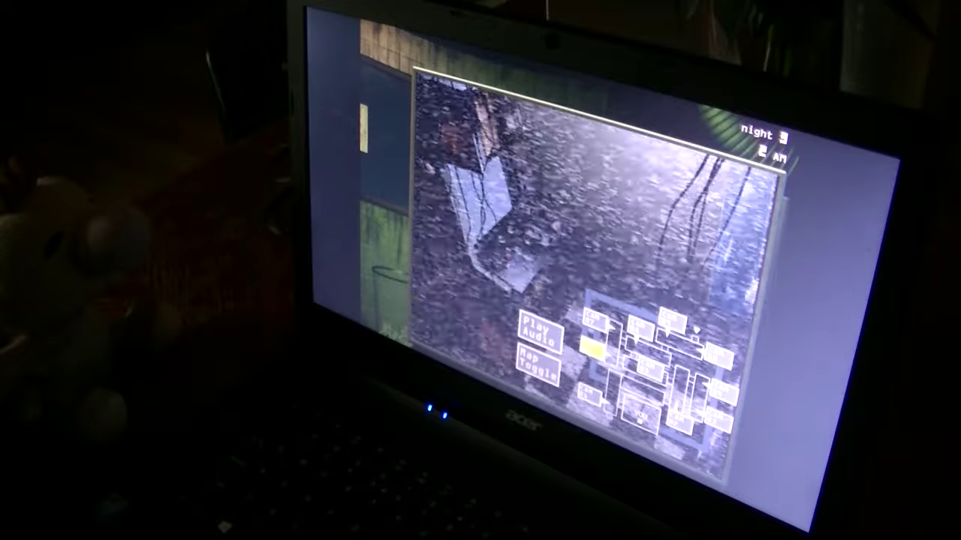
click(677, 420)
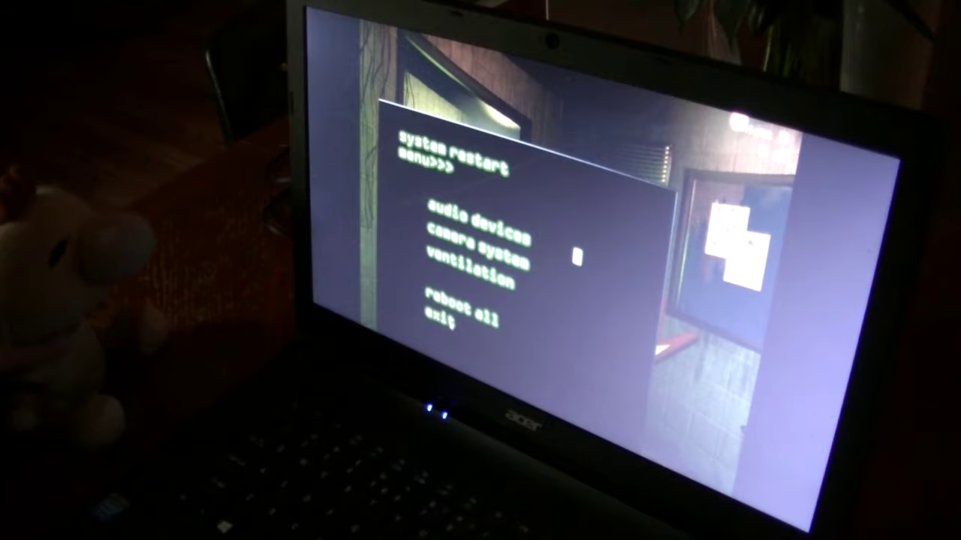
Close the restart menu, glance at the cameras, and reopen the restart menu.
click(450, 323)
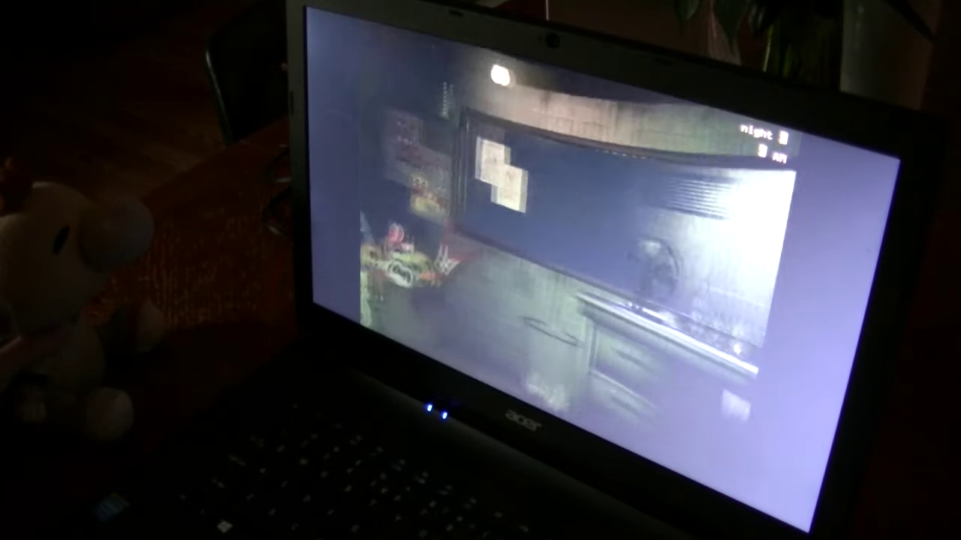
click(731, 243)
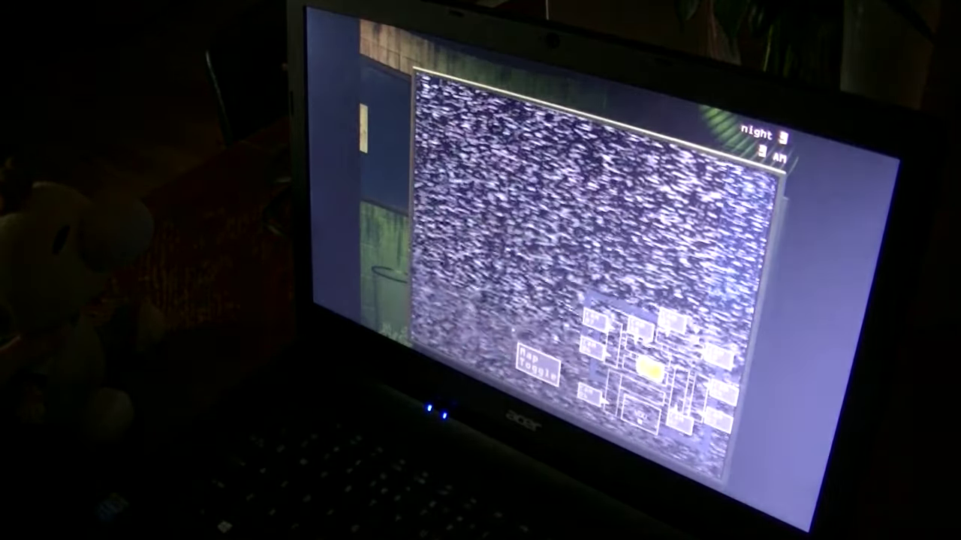
click(734, 242)
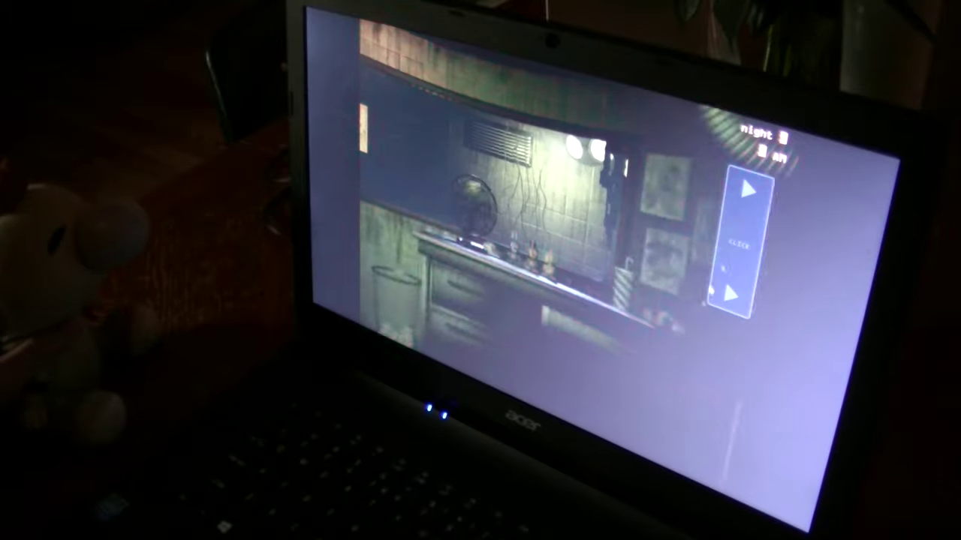
click(710, 291)
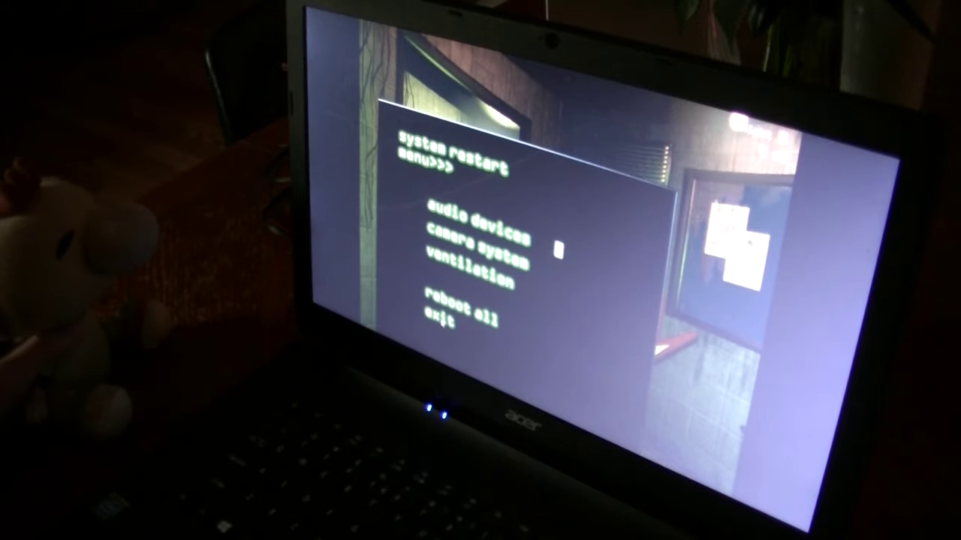
click(446, 325)
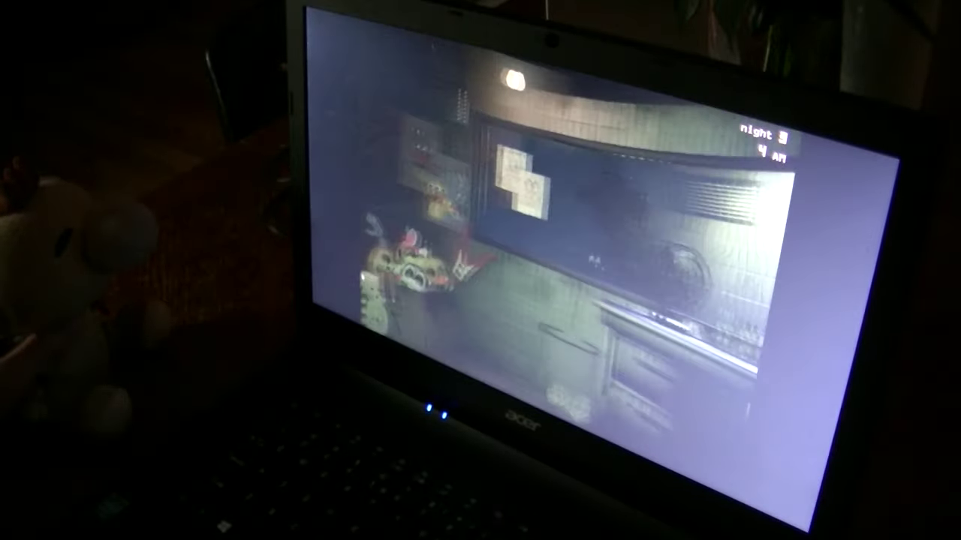
click(477, 353)
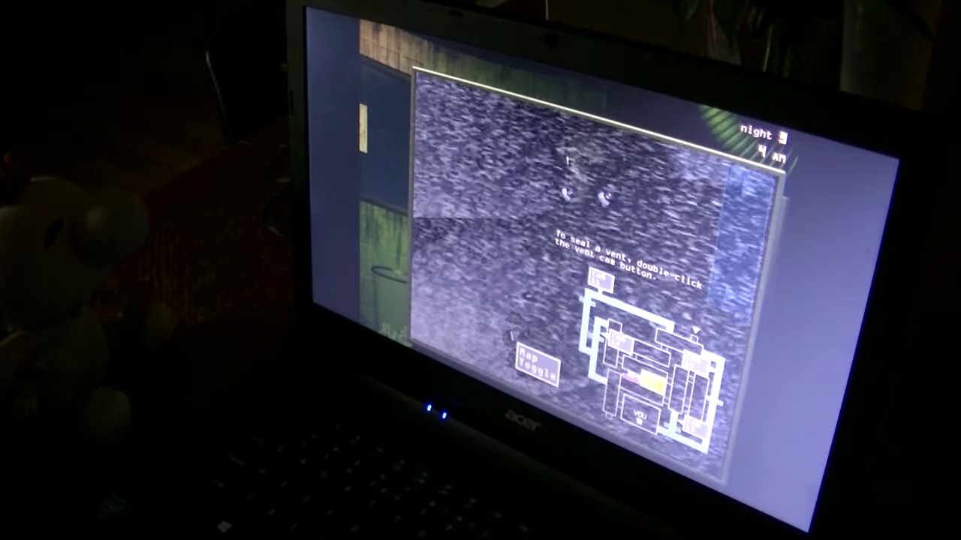
click(537, 364)
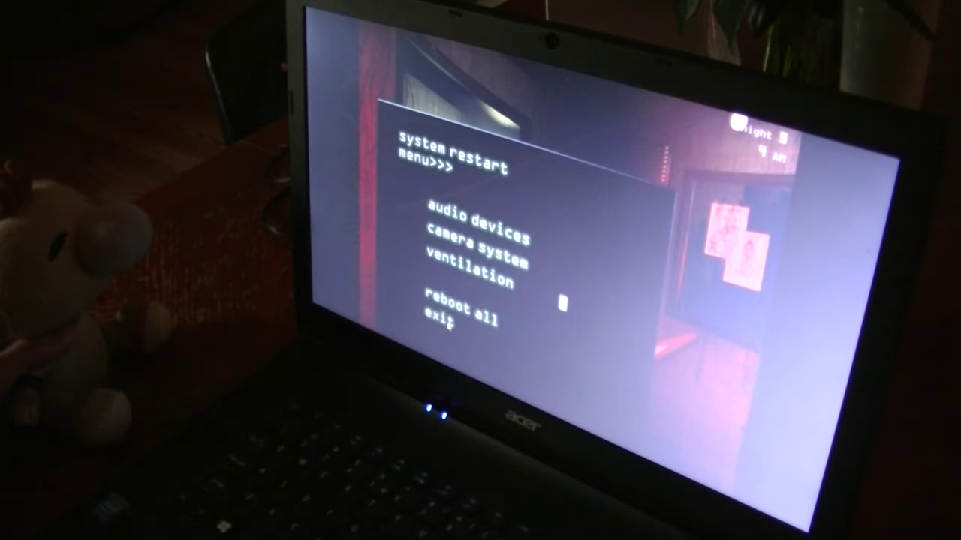
Close the restart menu, check a camera feed, and briefly reopen the restart menu.
click(447, 321)
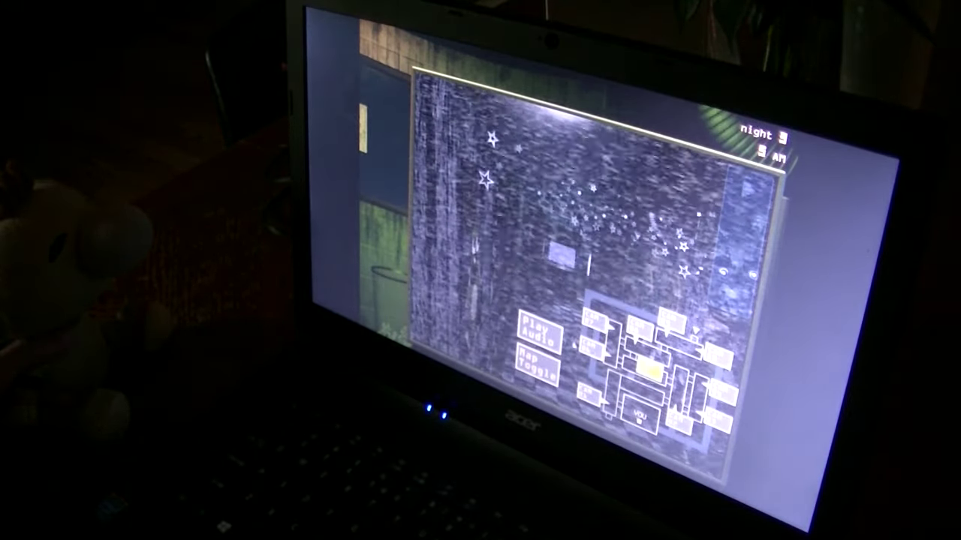
click(593, 344)
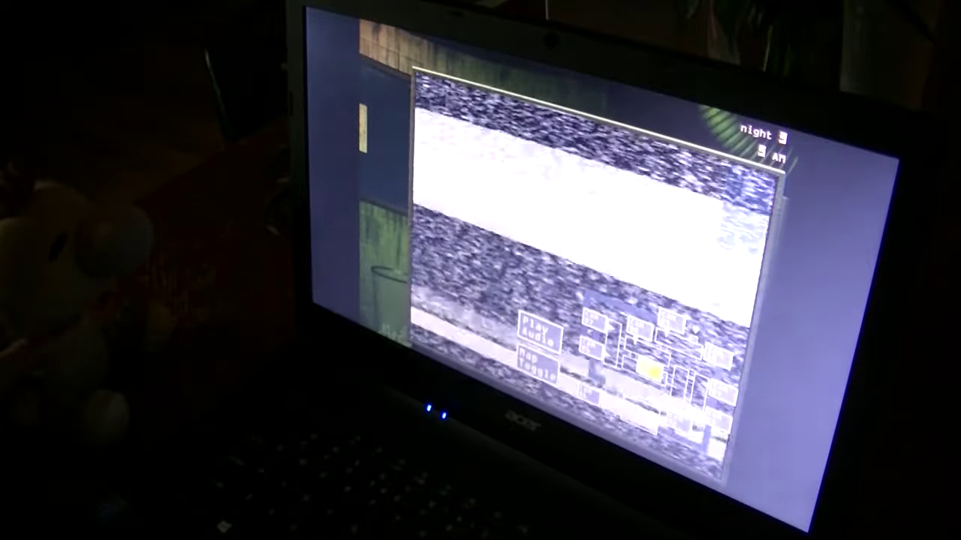
click(728, 293)
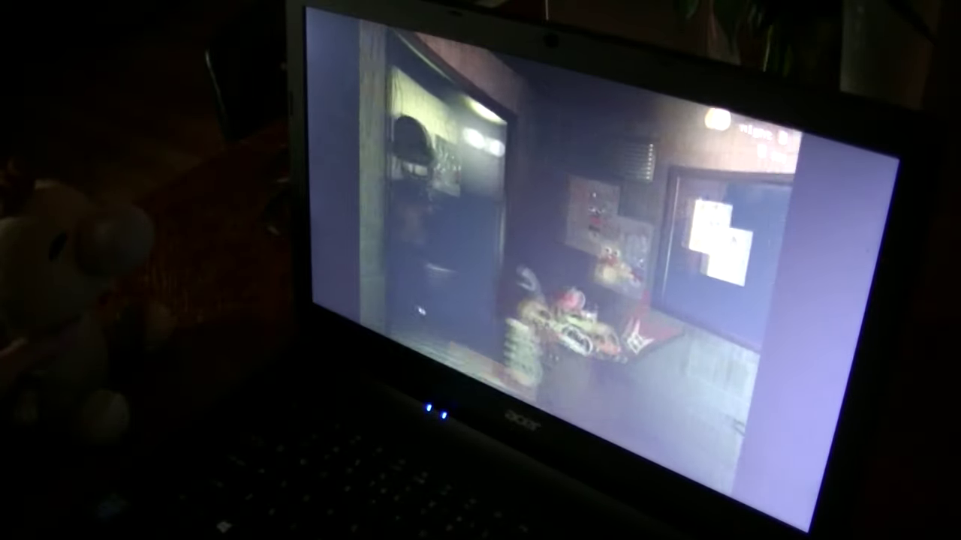
click(499, 365)
click(443, 320)
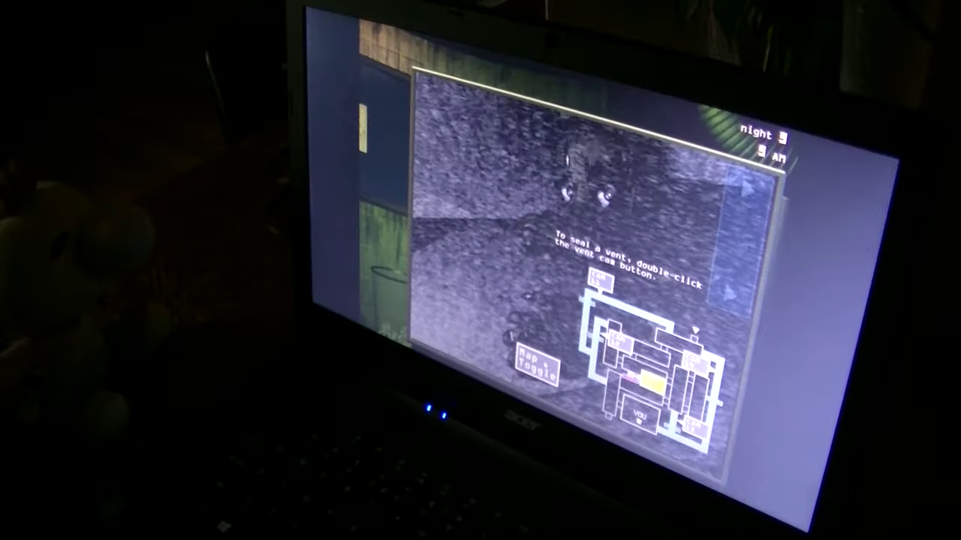
Toggle between the vent map and camera map until 6 AM arrives.
click(537, 365)
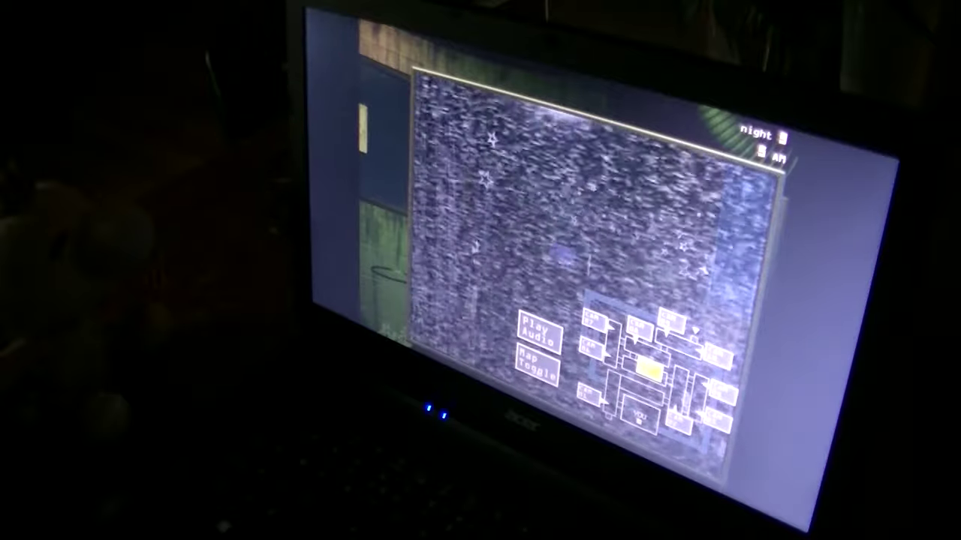
click(537, 365)
click(538, 364)
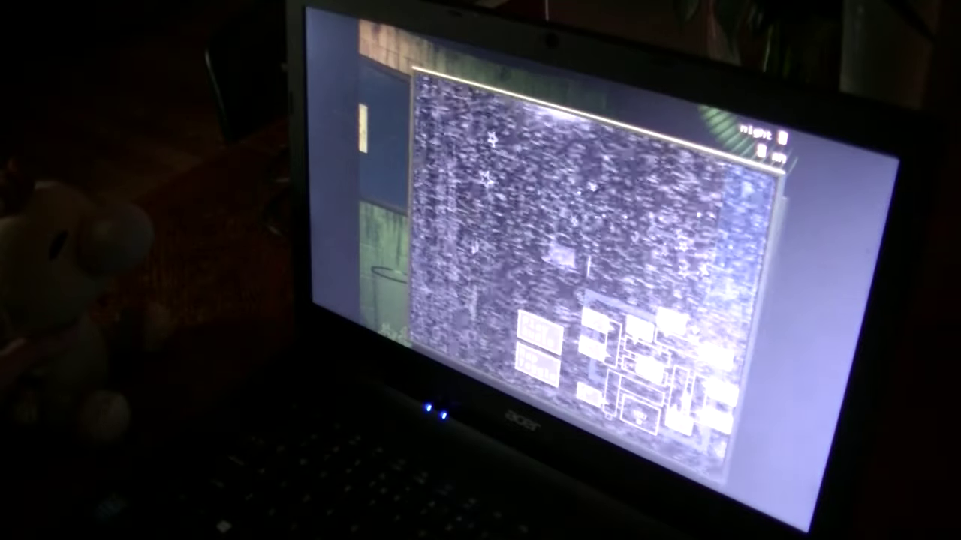
click(538, 365)
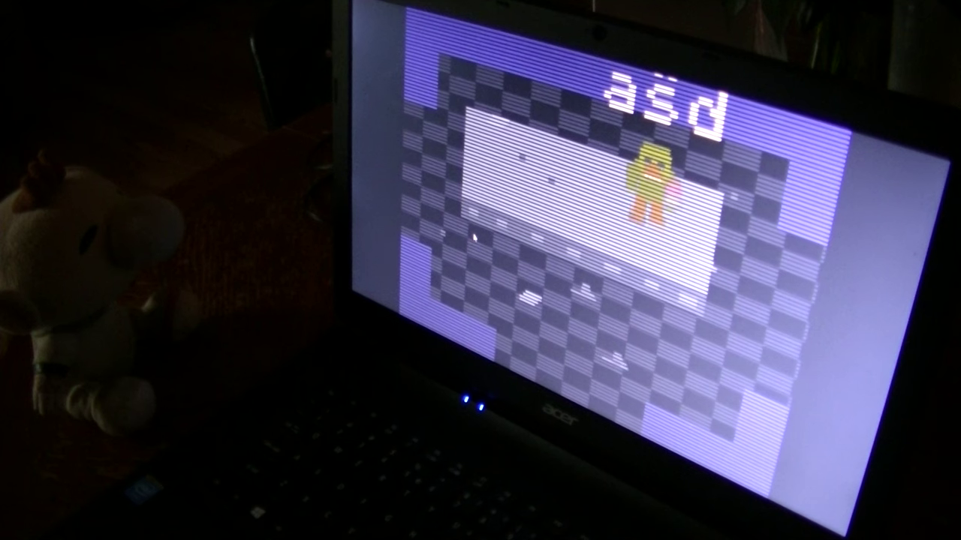
Walk Chica down-left through the first rooms and across the checkered floor.
key(a)
key(s)
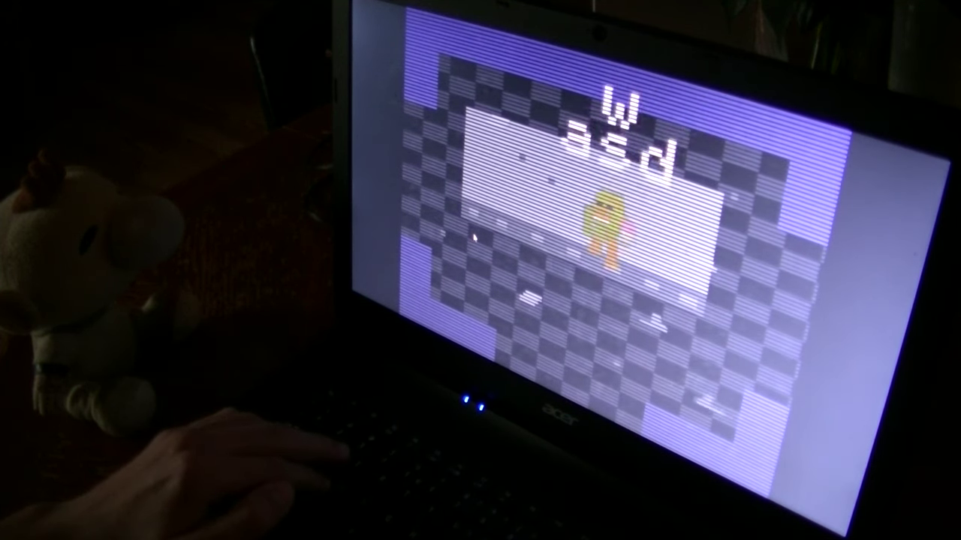
key(s)
key(a)
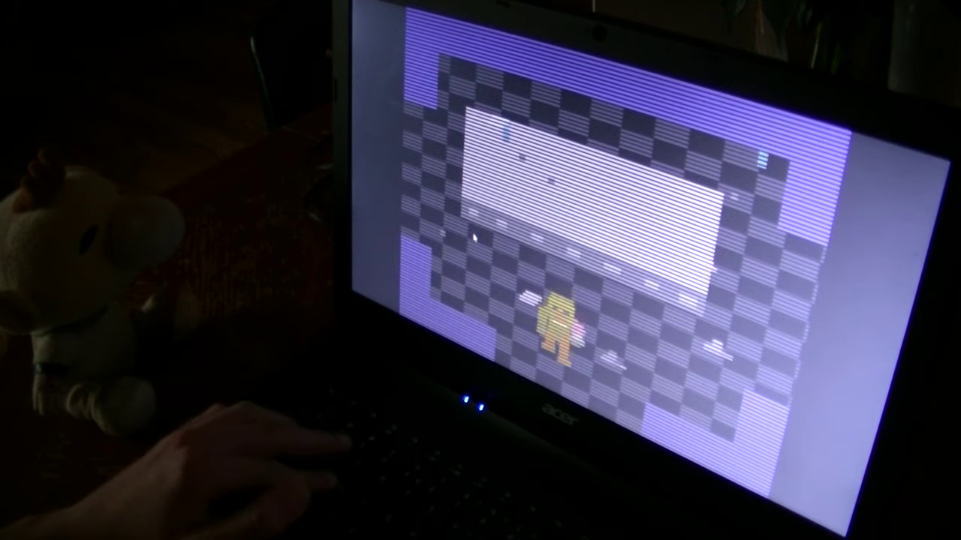
key(s)
key(a)
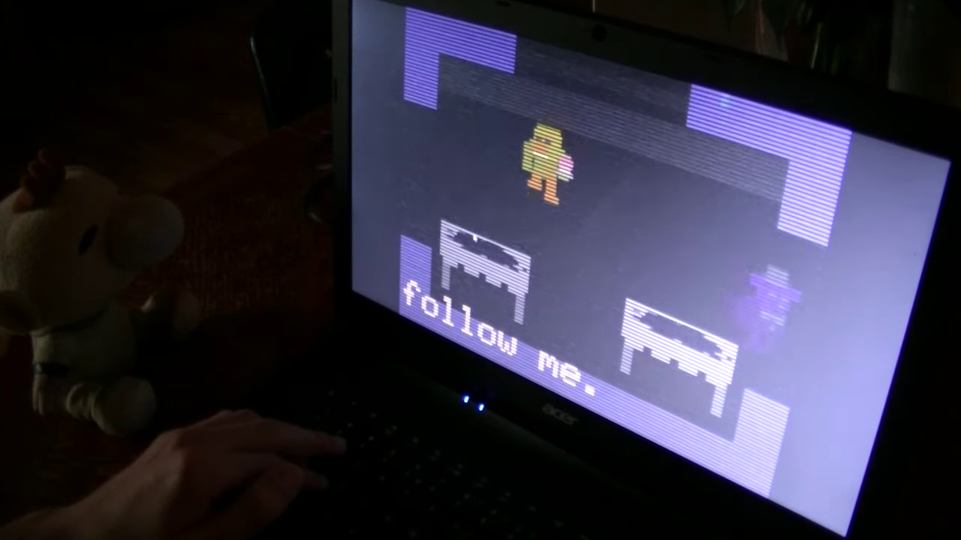
key(s)
key(a)
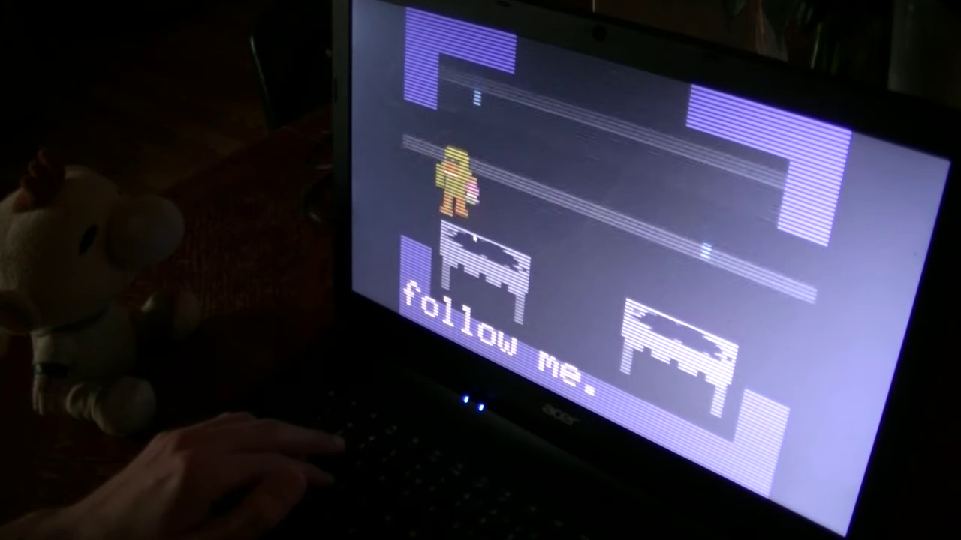
key(a)
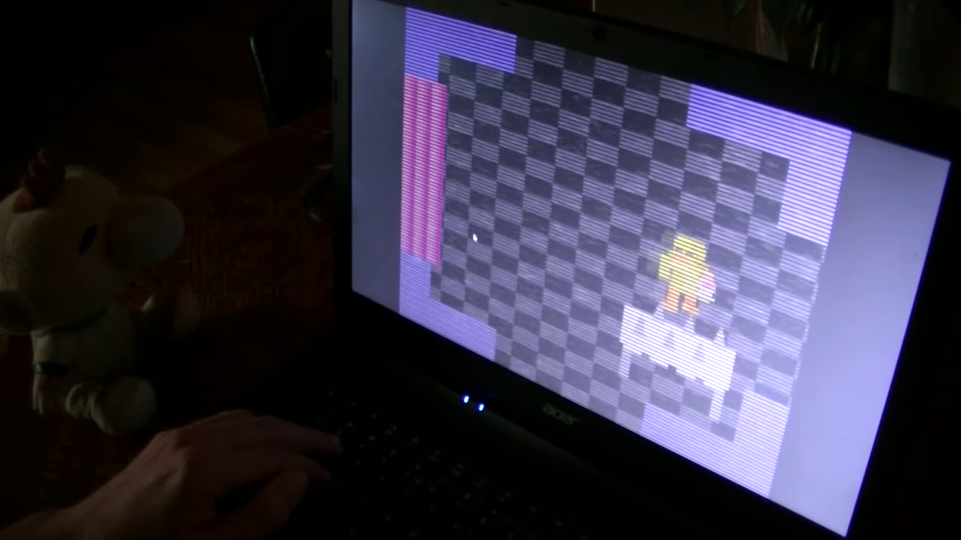
key(s)
key(a)
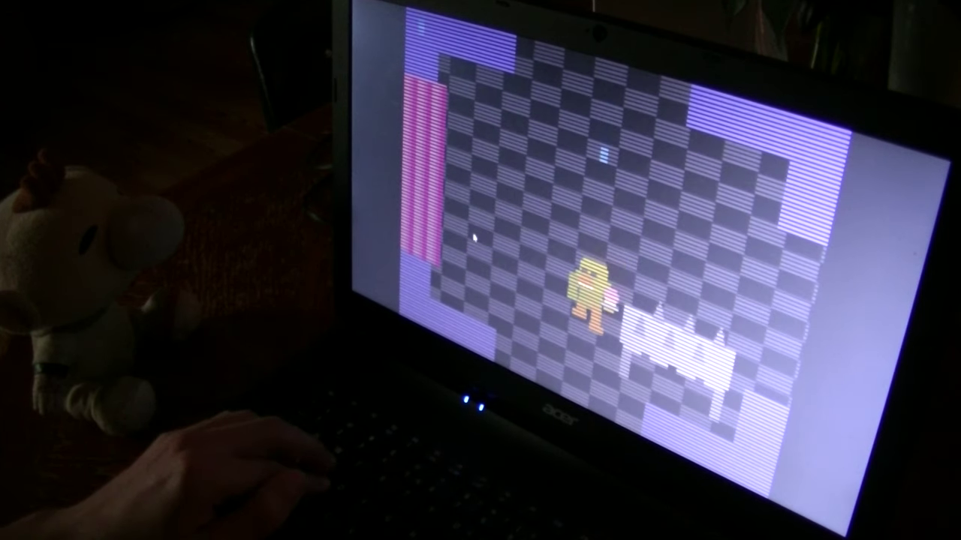
key(s)
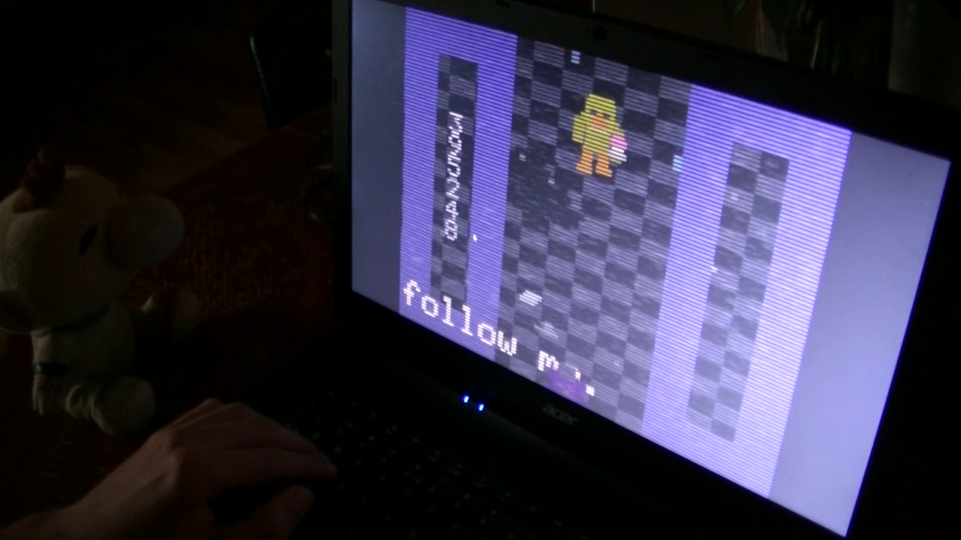
Follow the purple figure right through the two-table and checkered rooms until caught.
key(w)
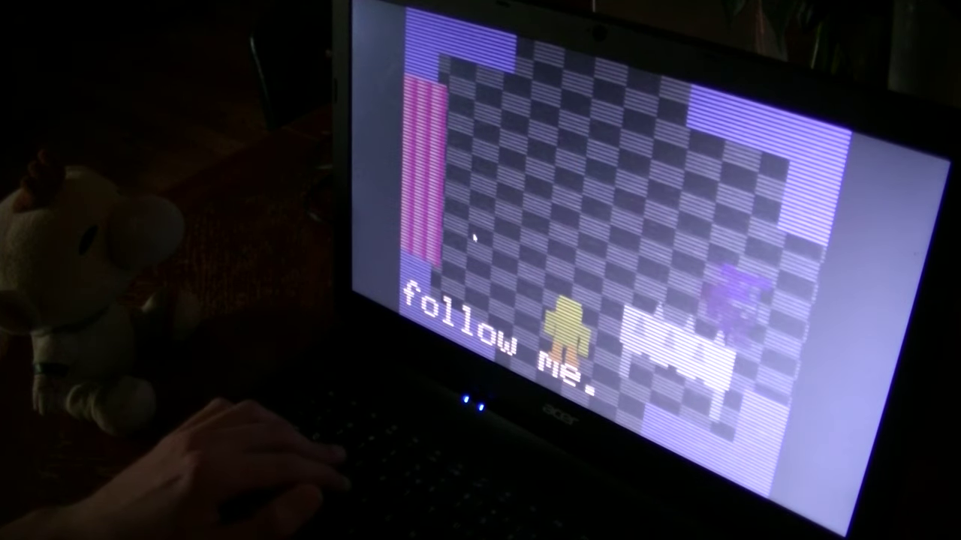
key(d)
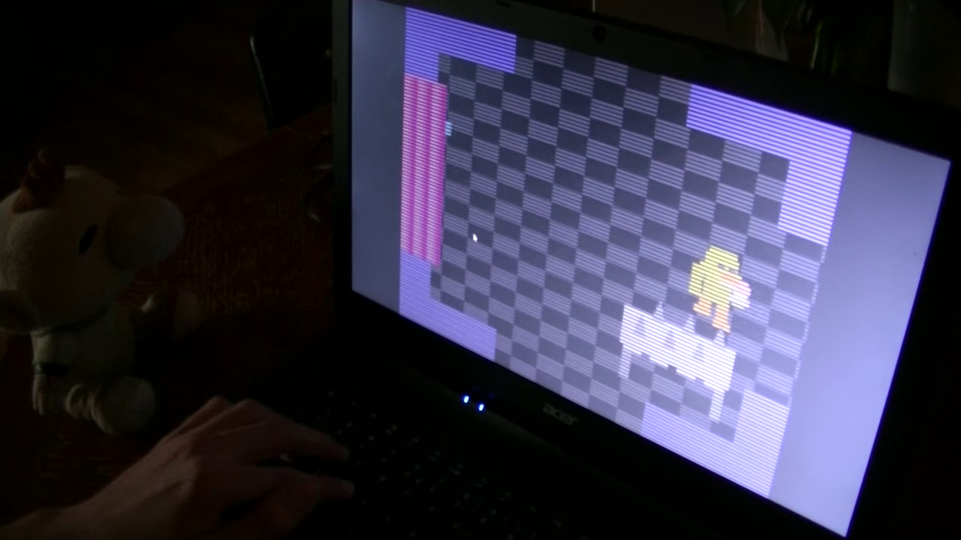
key(d)
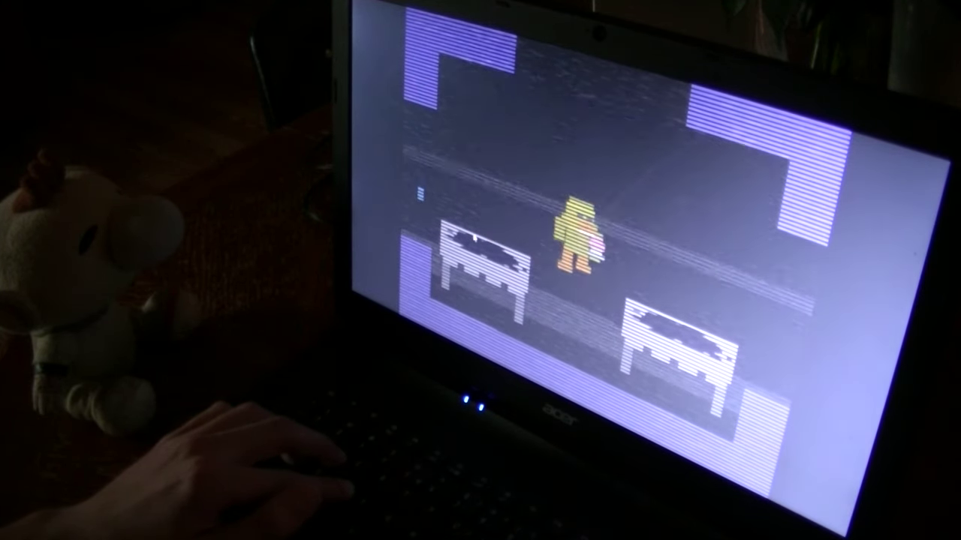
key(d)
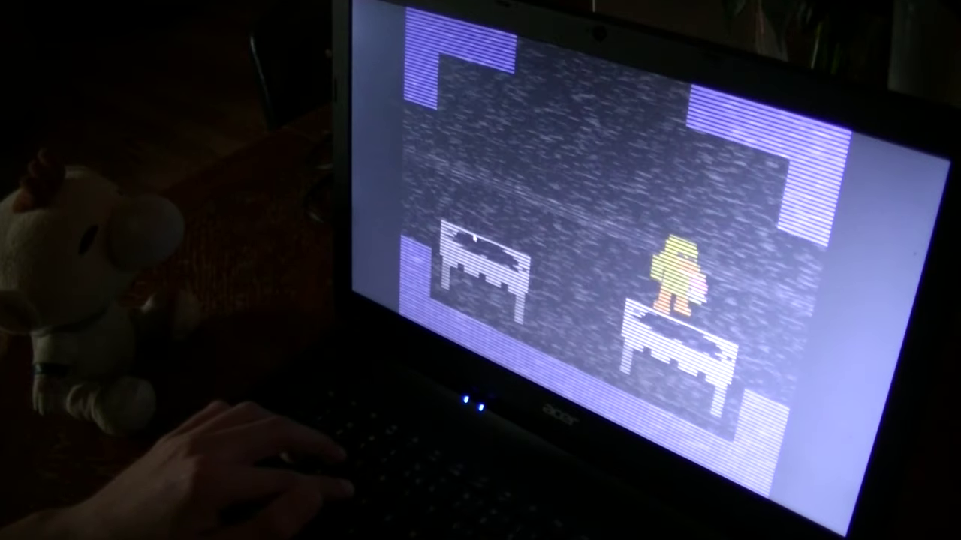
key(d)
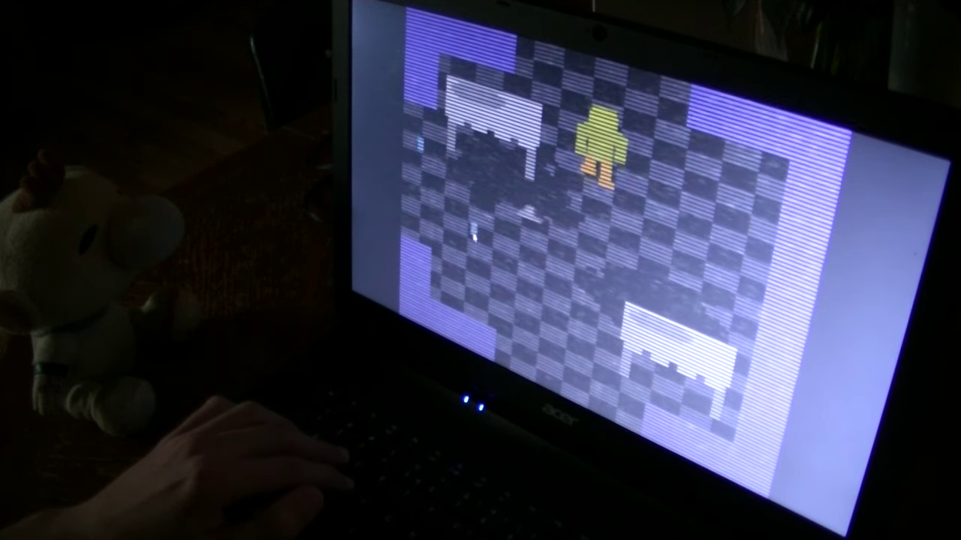
key(w)
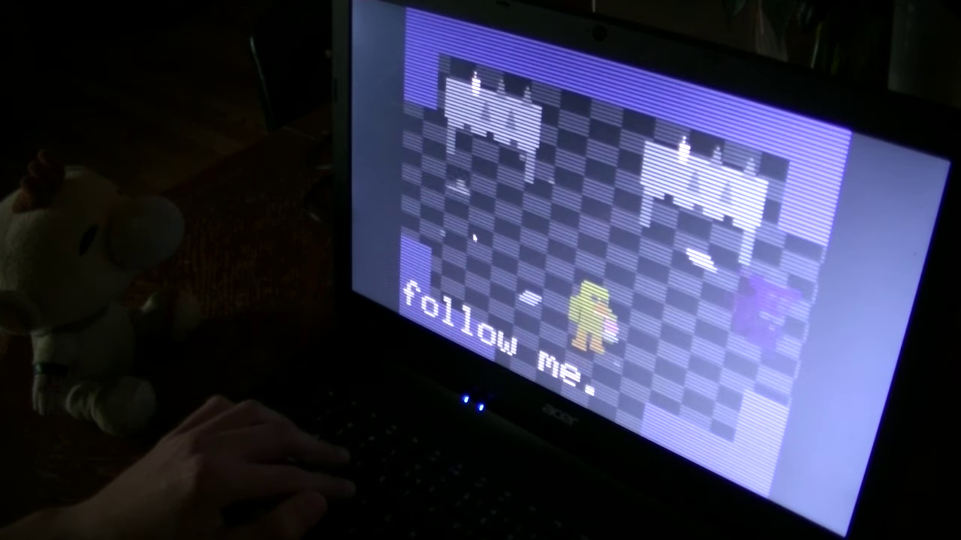
key(d)
key(d)
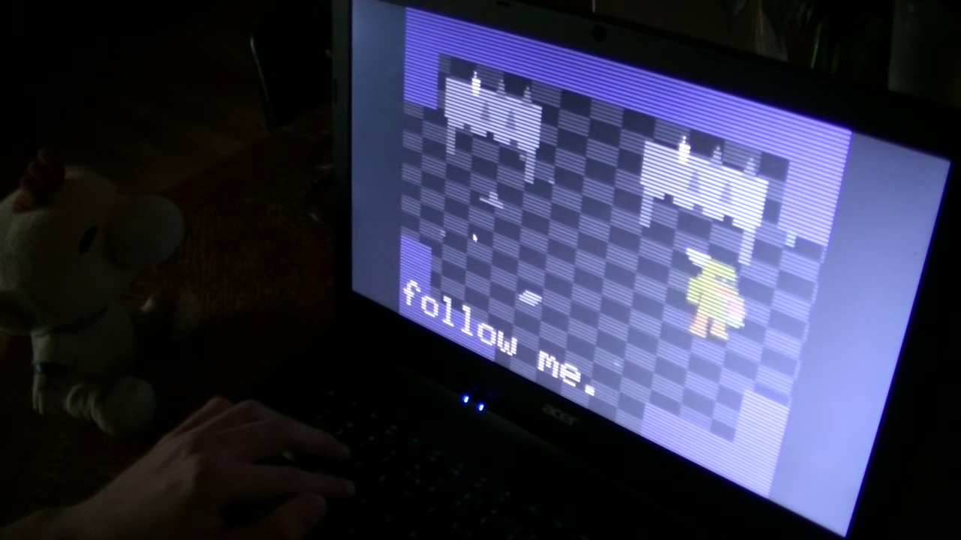
key(d)
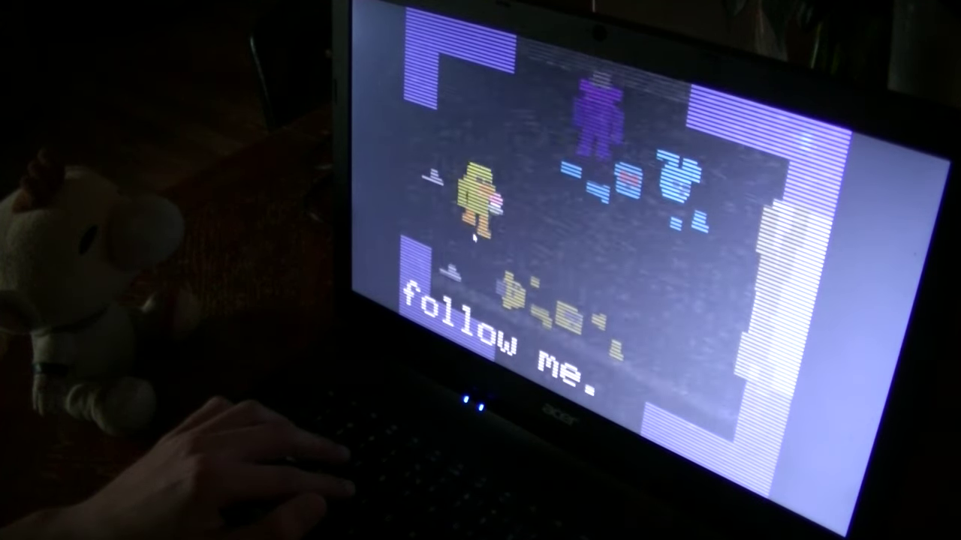
key(w)
key(d)
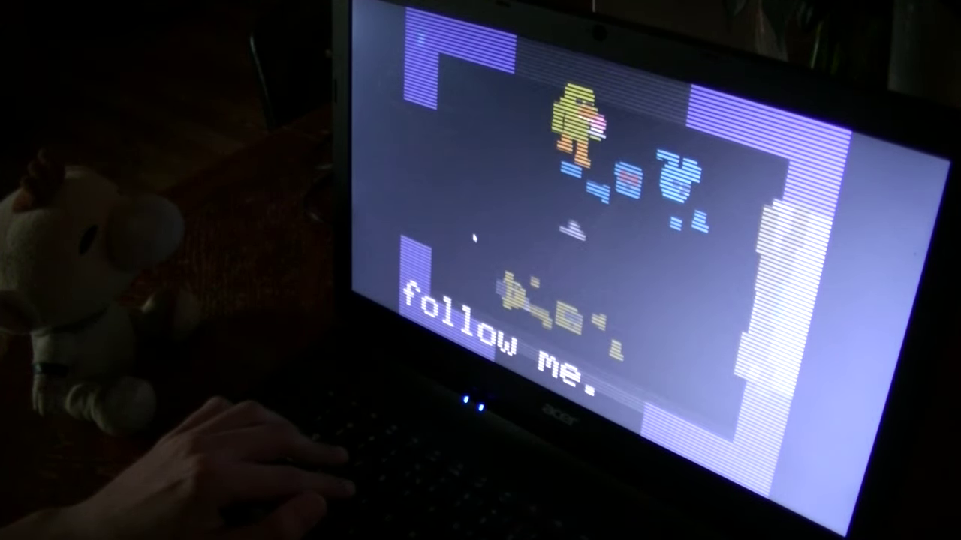
key(s)
key(a)
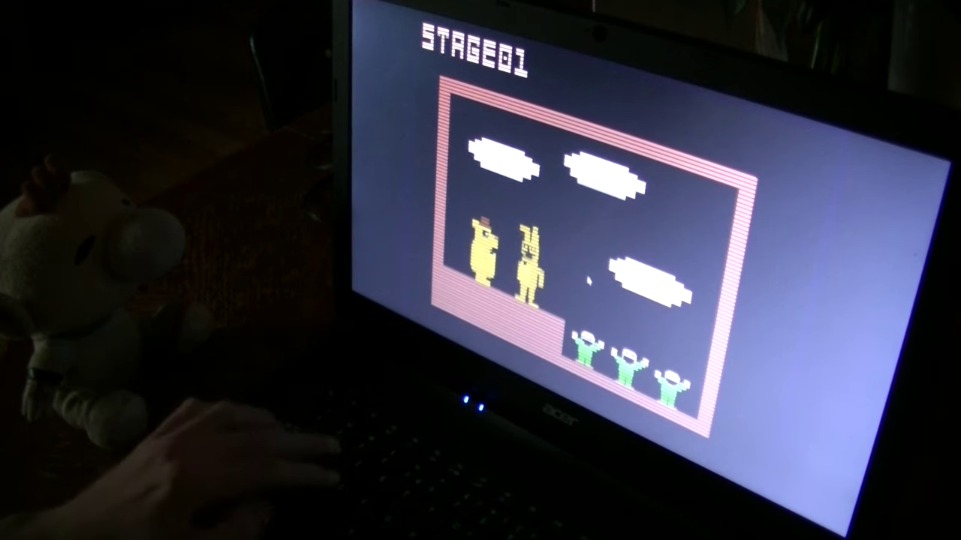
Walk the yellow bear down the stage's left side and right beneath the children.
key(d)
key(d)
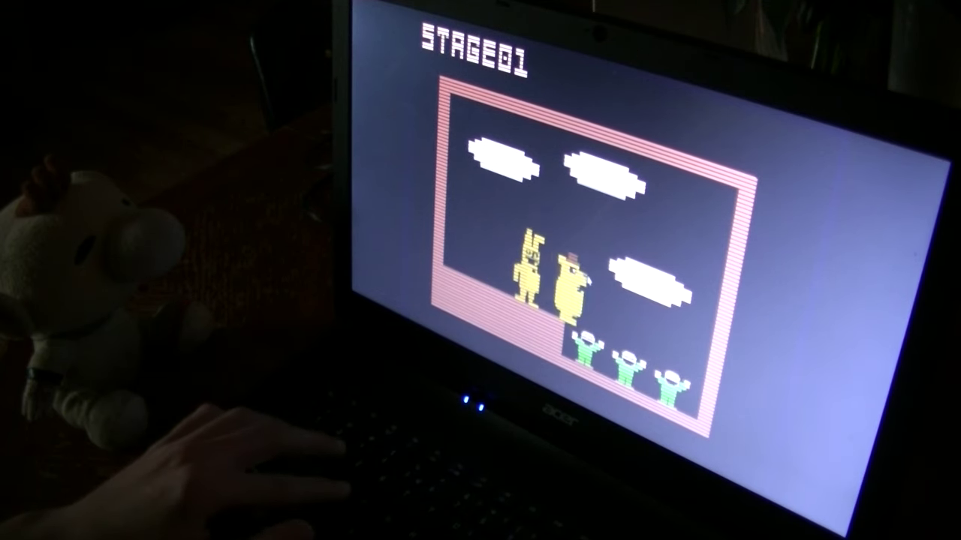
key(a)
key(Left)
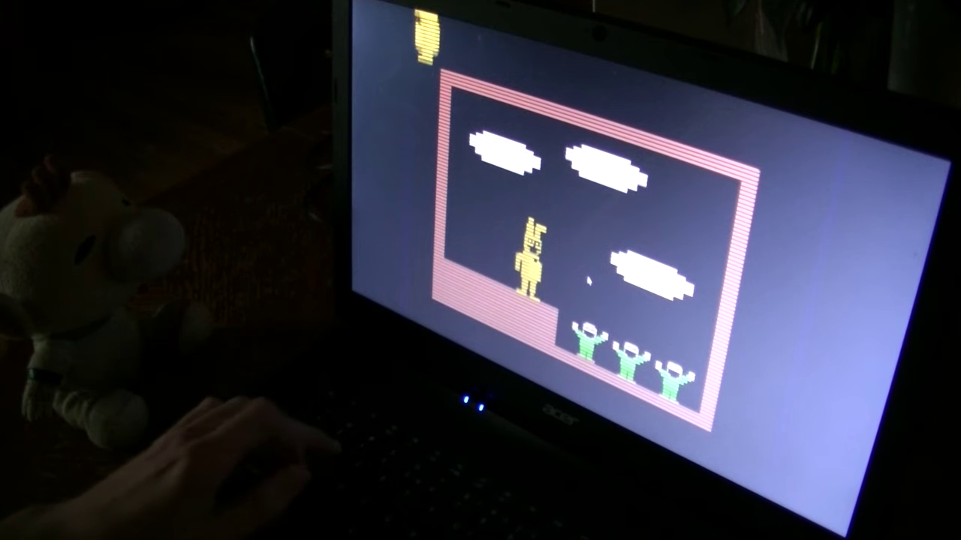
key(Down)
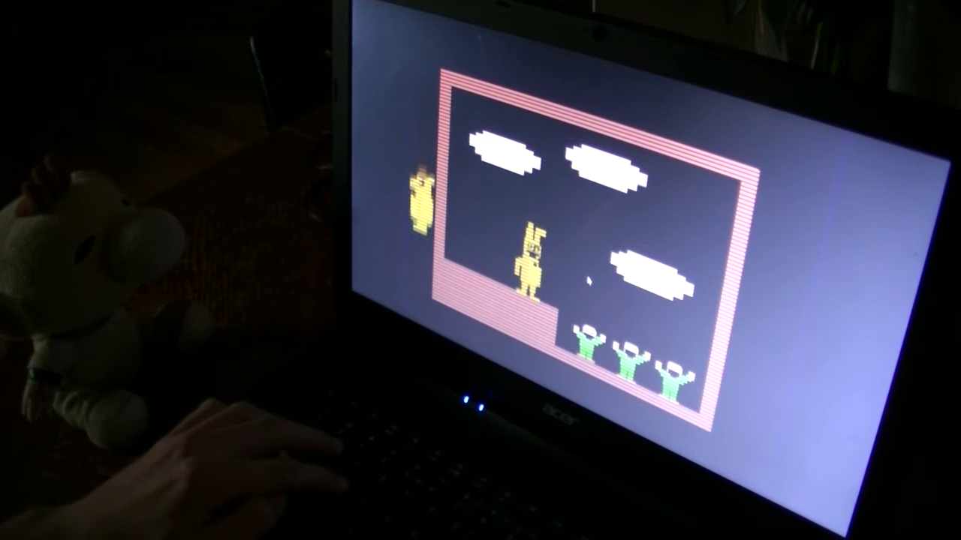
key(Down)
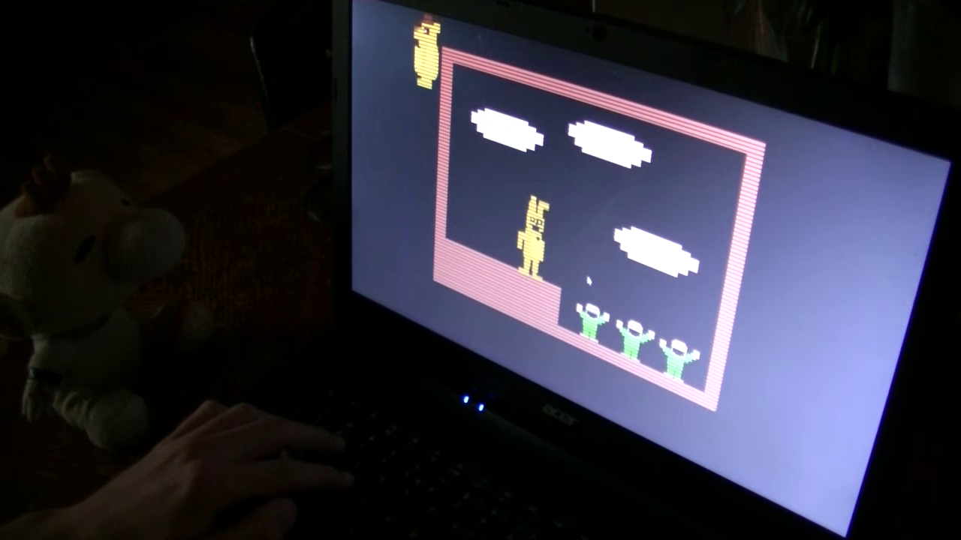
key(Down)
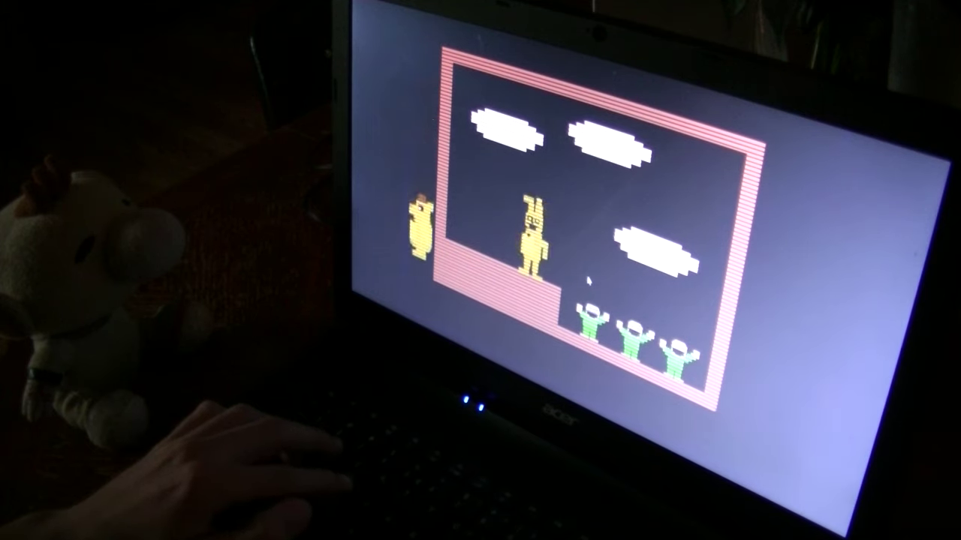
key(Right)
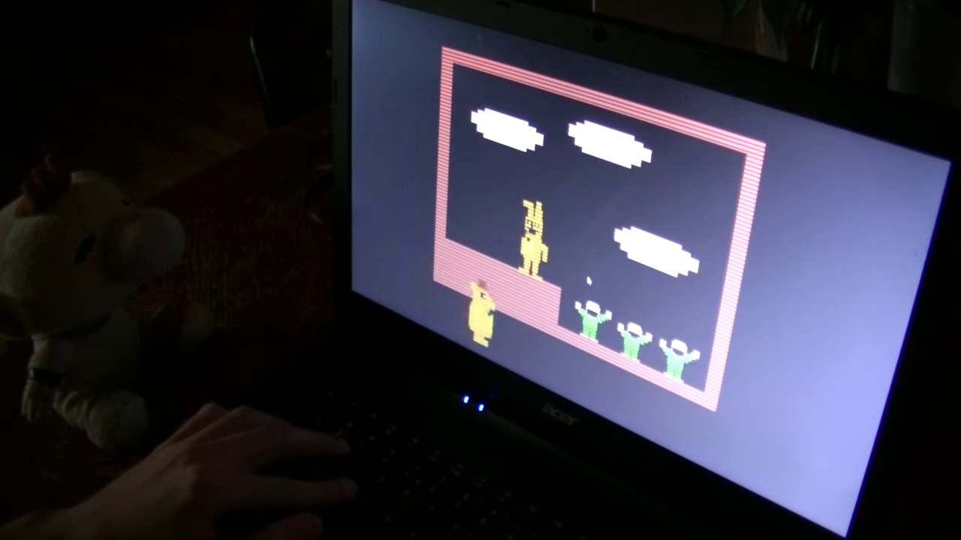
key(Right)
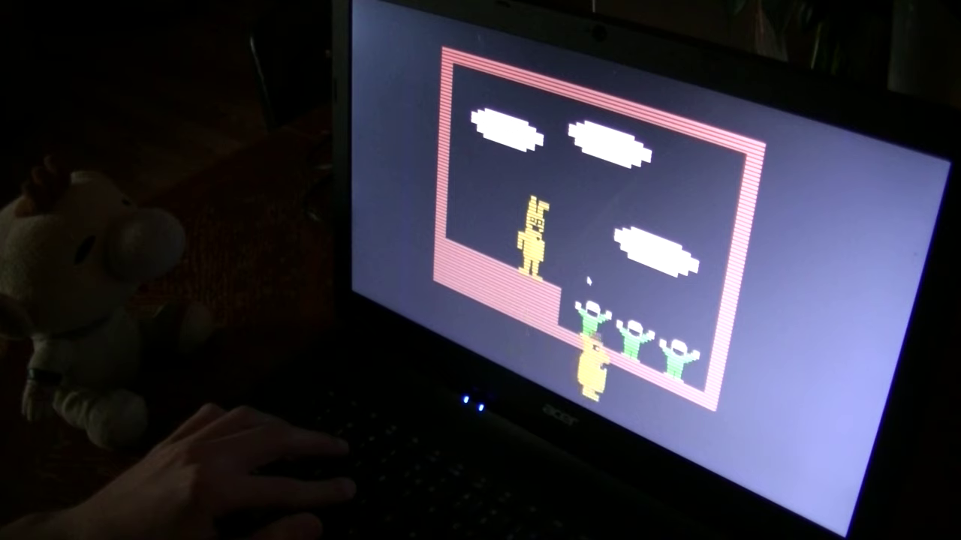
key(Right)
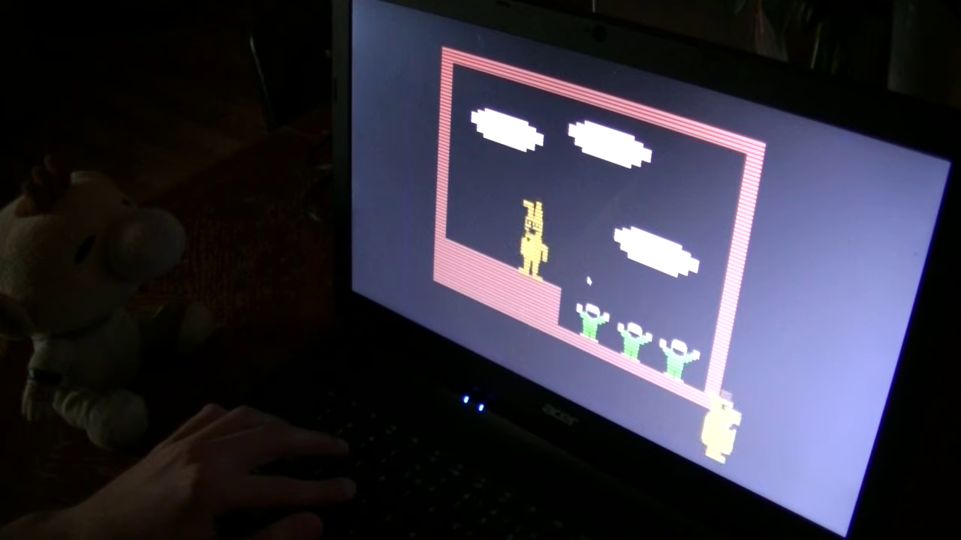
key(Right)
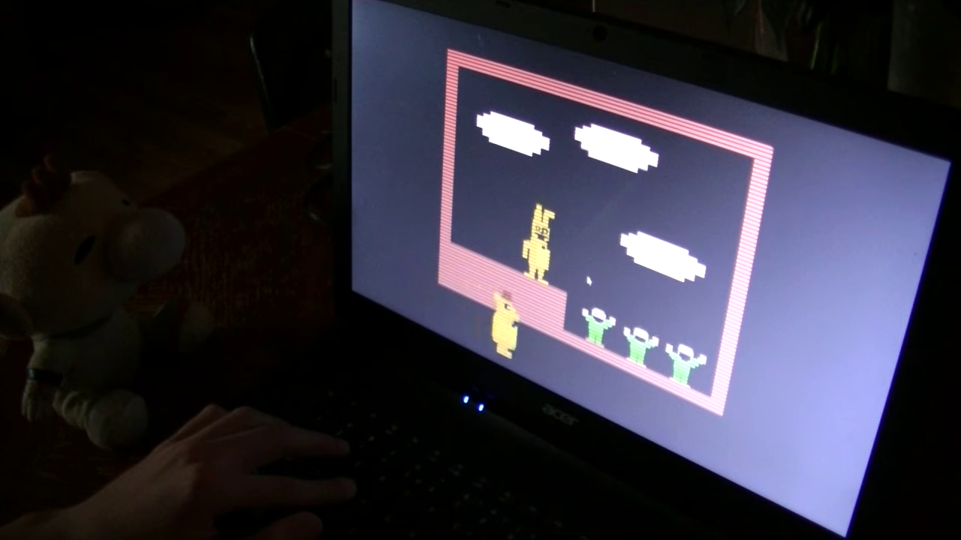
key(Right)
key(Right)
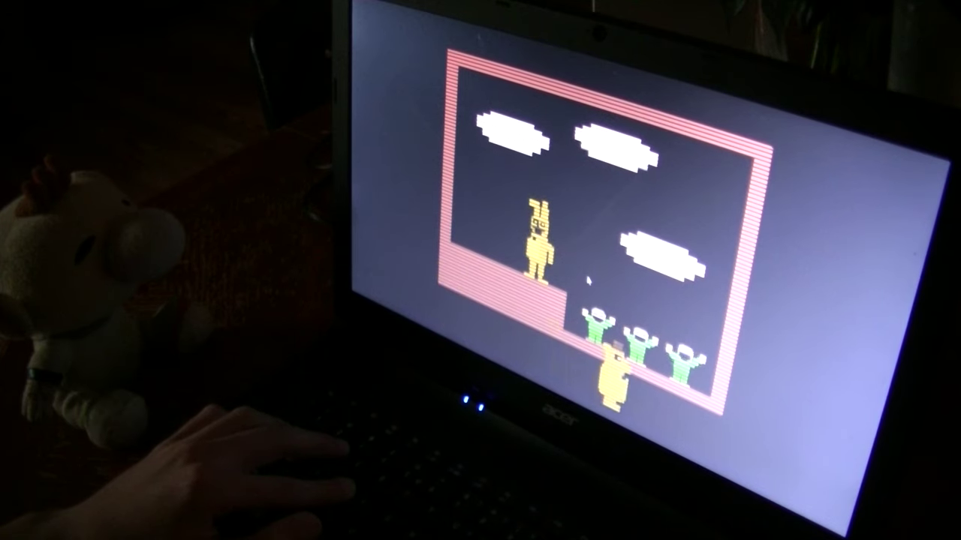
key(Right)
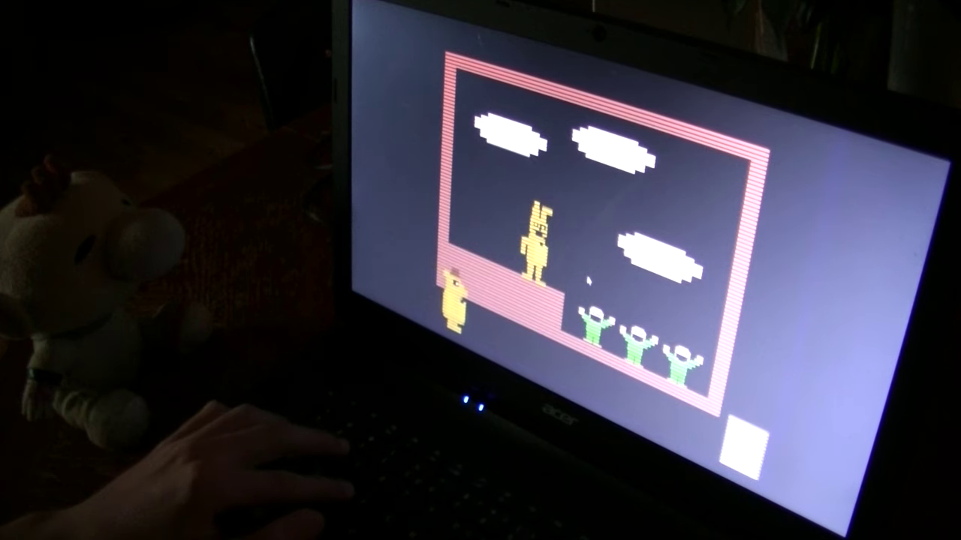
Circle the bear over the stage top, past the bunny and green children.
key(Left)
key(Up)
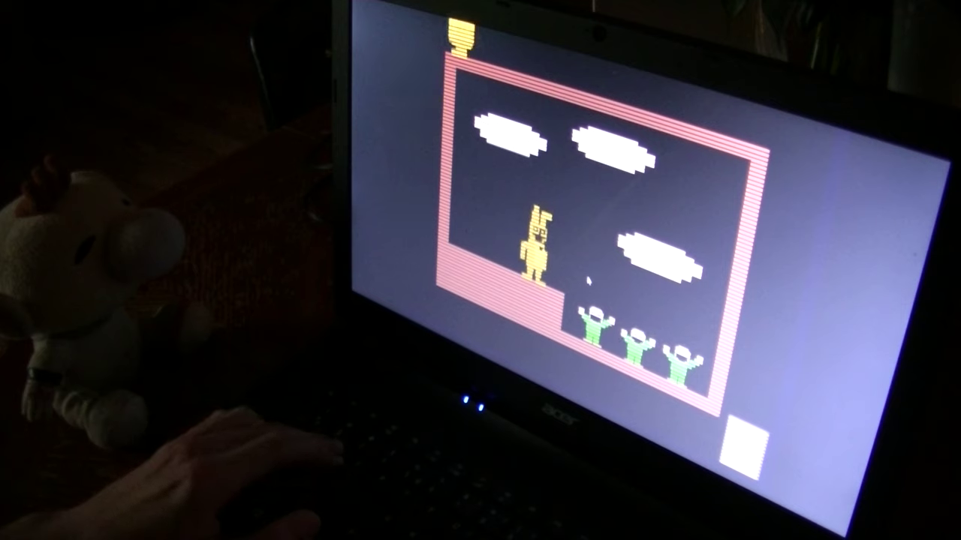
key(Left)
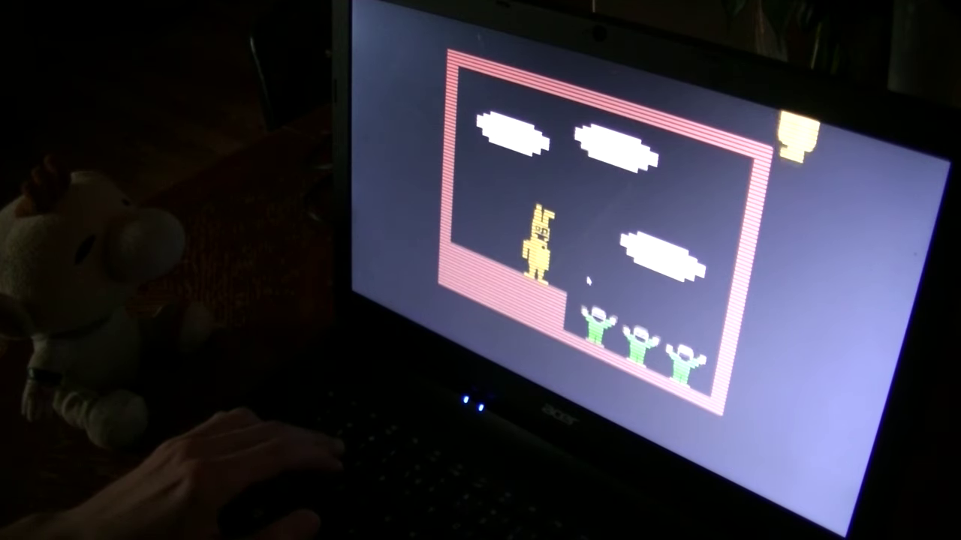
key(Left)
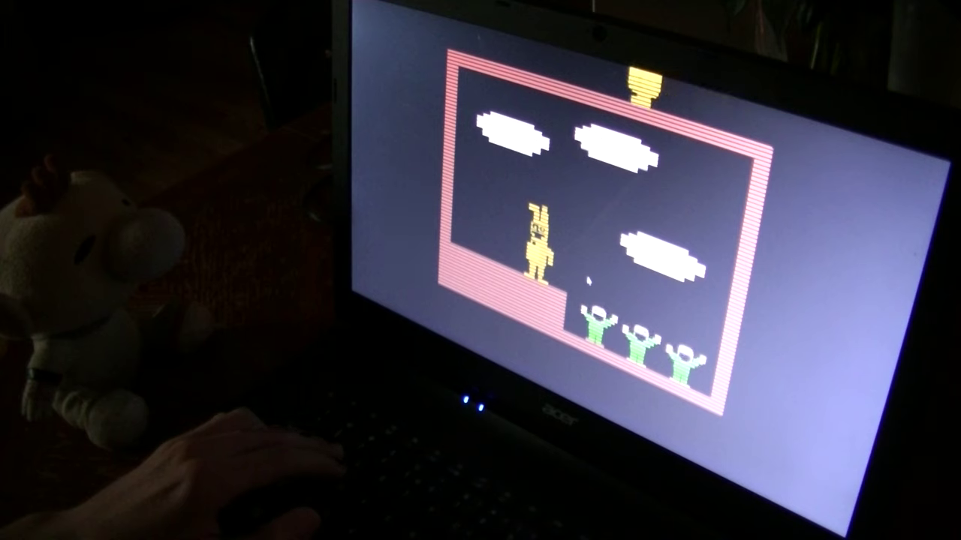
key(Up)
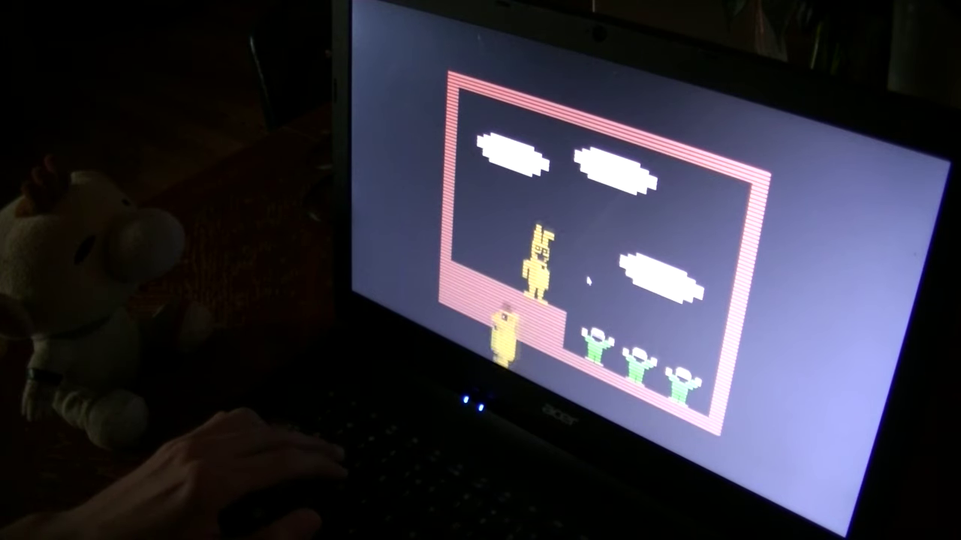
key(Right)
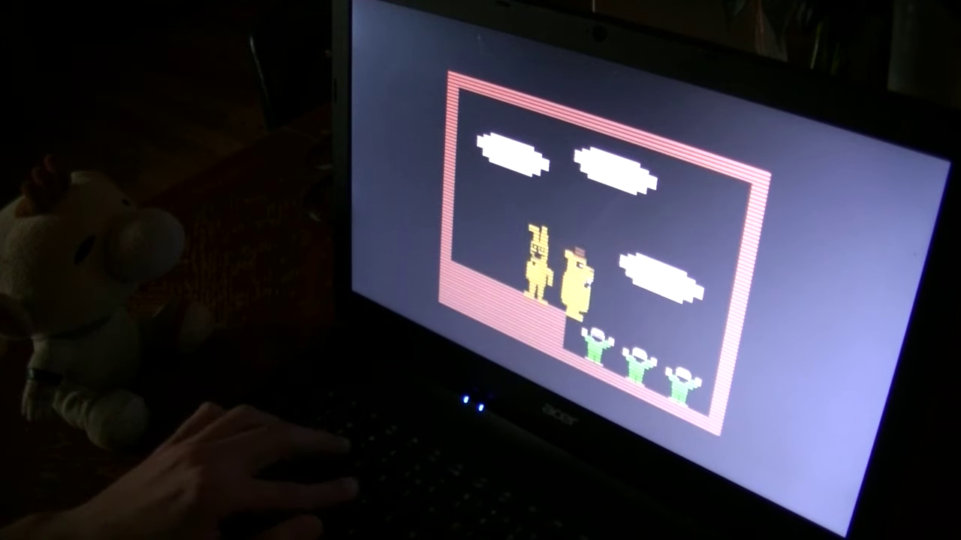
key(Down)
key(Right)
key(Up)
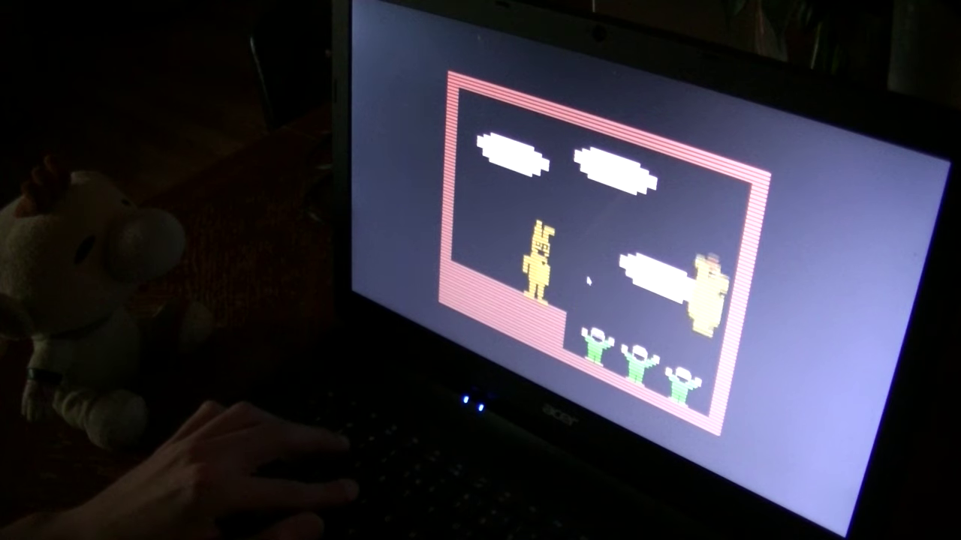
key(Left)
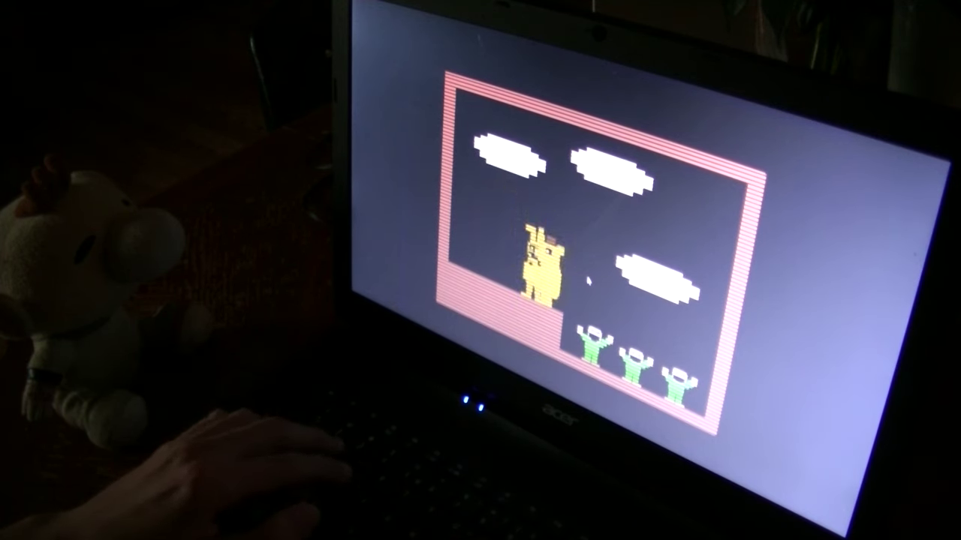
key(Left)
Climb the left wall, cross the top, and exit right into the hidden room toward the child.
key(Up)
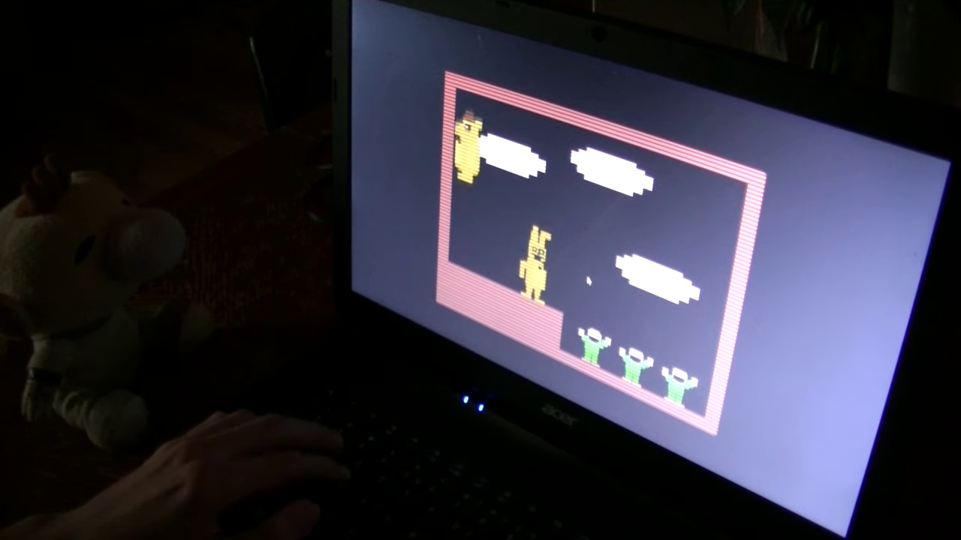
key(Up)
key(Right)
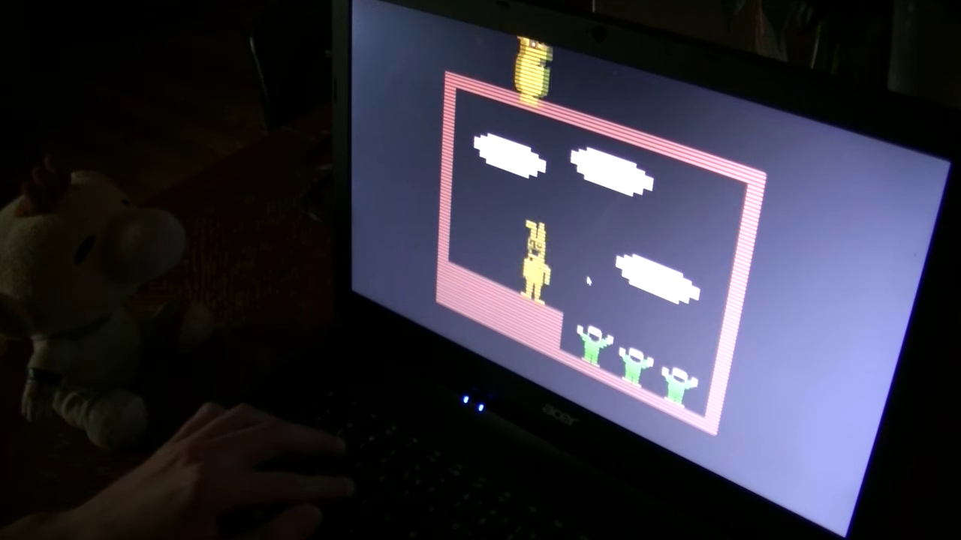
key(Right)
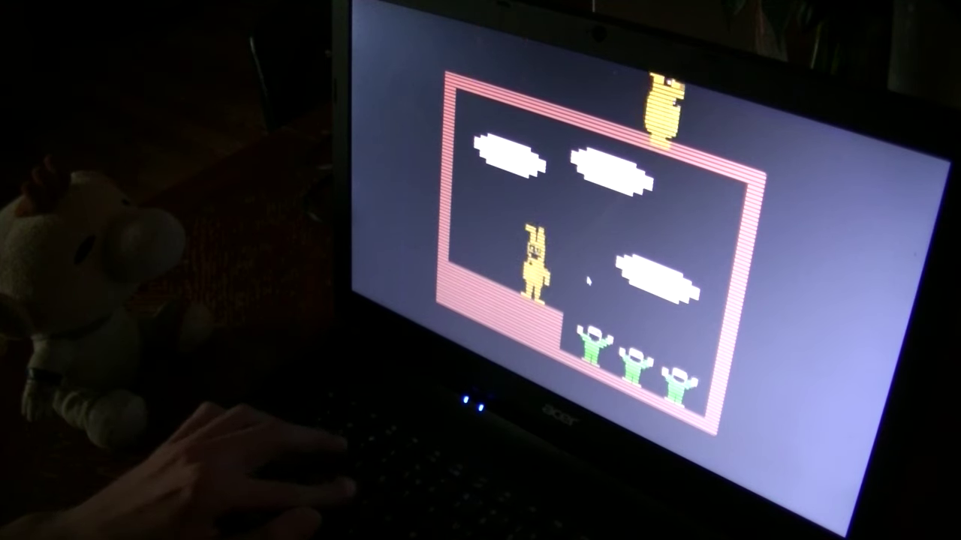
key(Right)
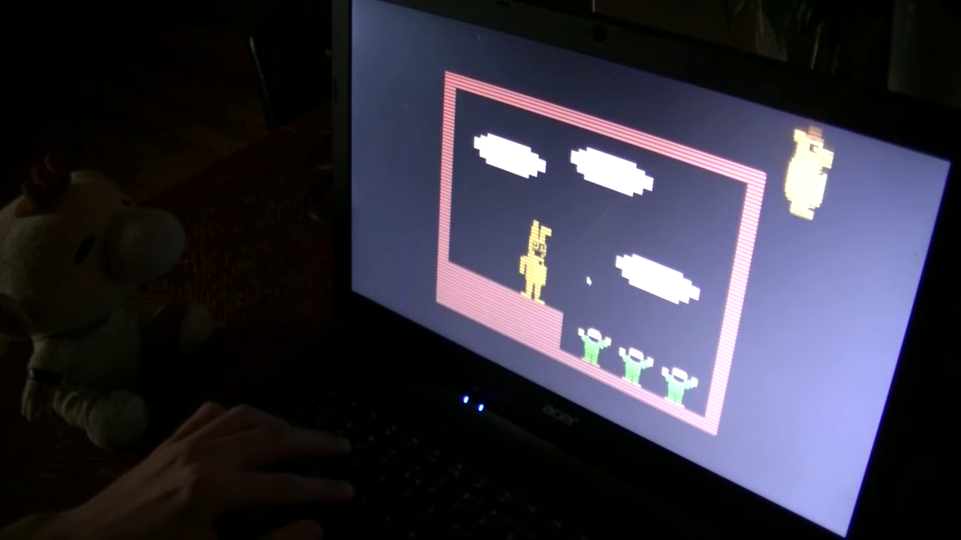
key(Right)
key(Down)
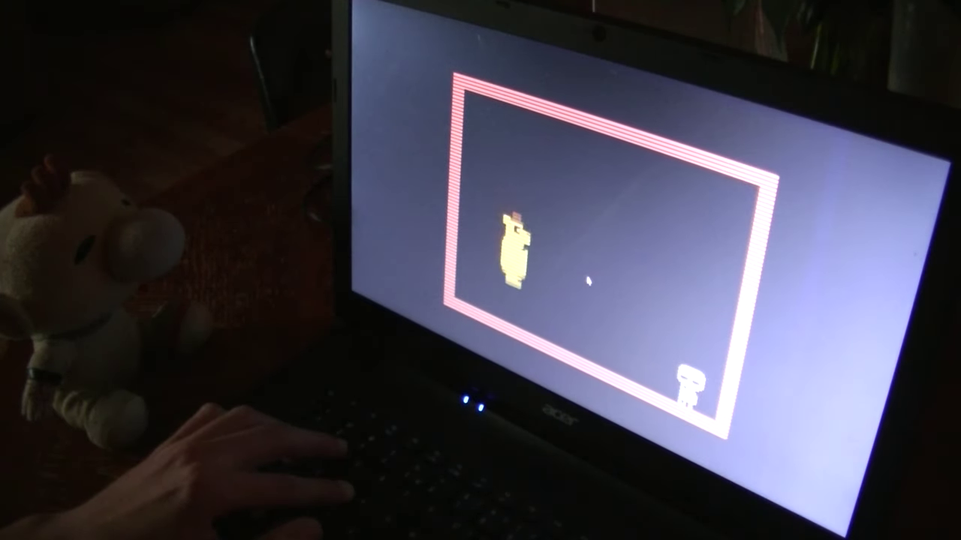
key(Down)
key(Right)
key(Left)
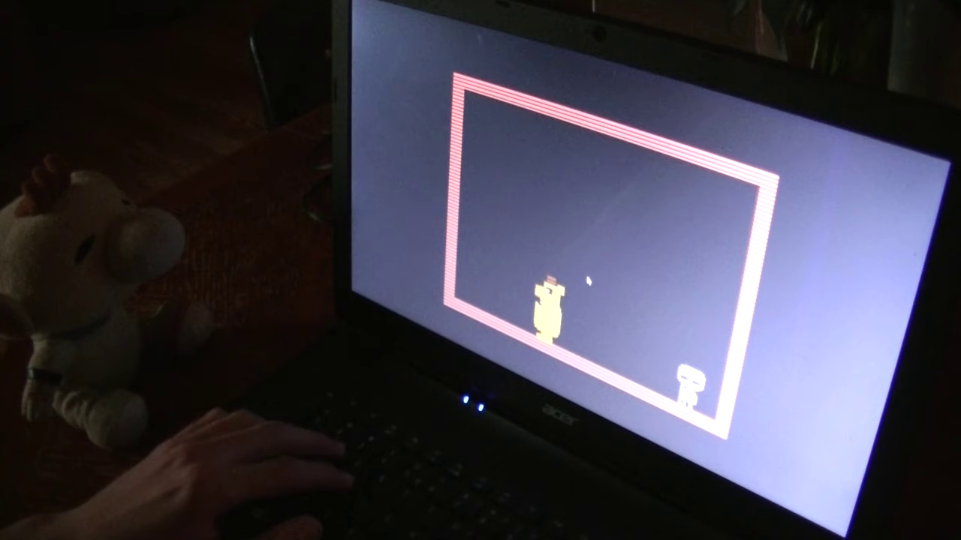
key(Right)
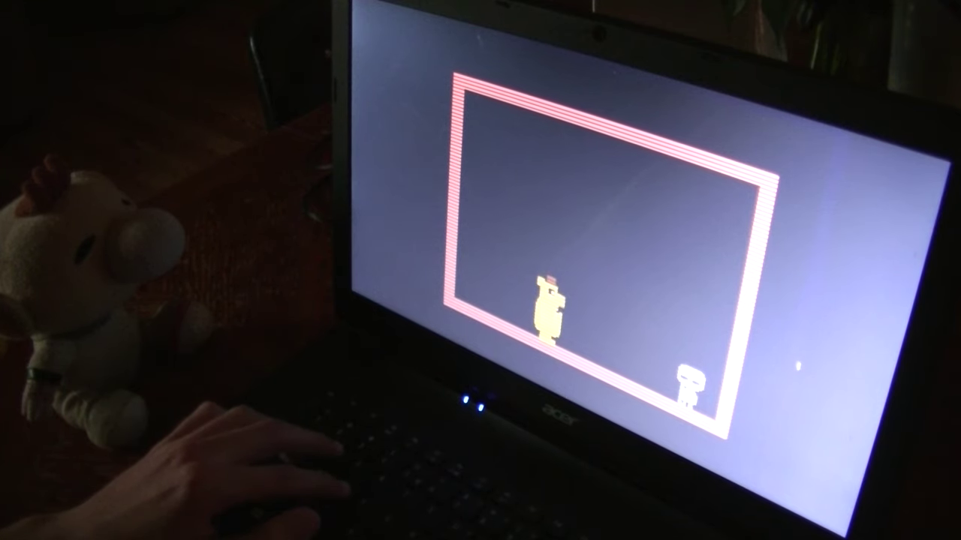
Step the bear right to give the lone child a cake.
key(Right)
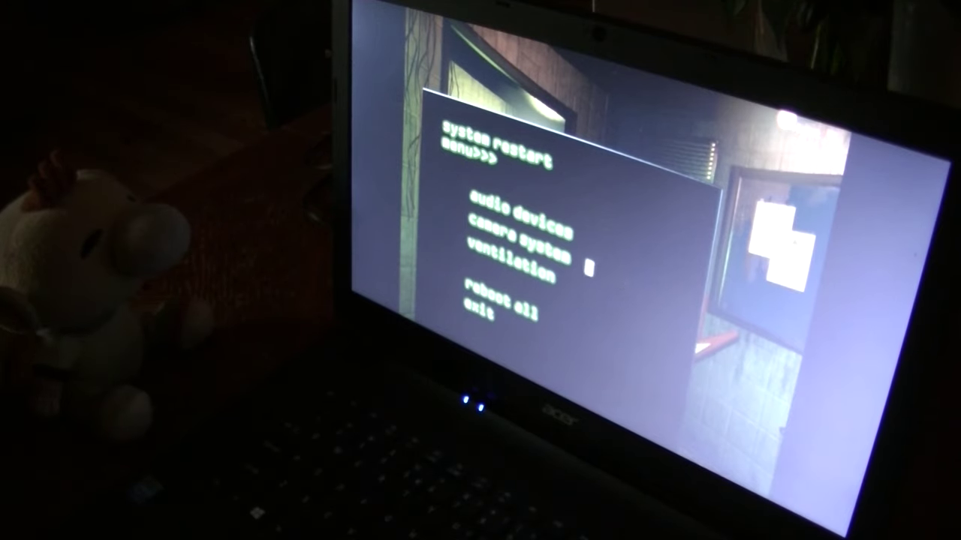
Toggle the camera monitor and restart panel until Springtrap ends Night 4.
click(487, 315)
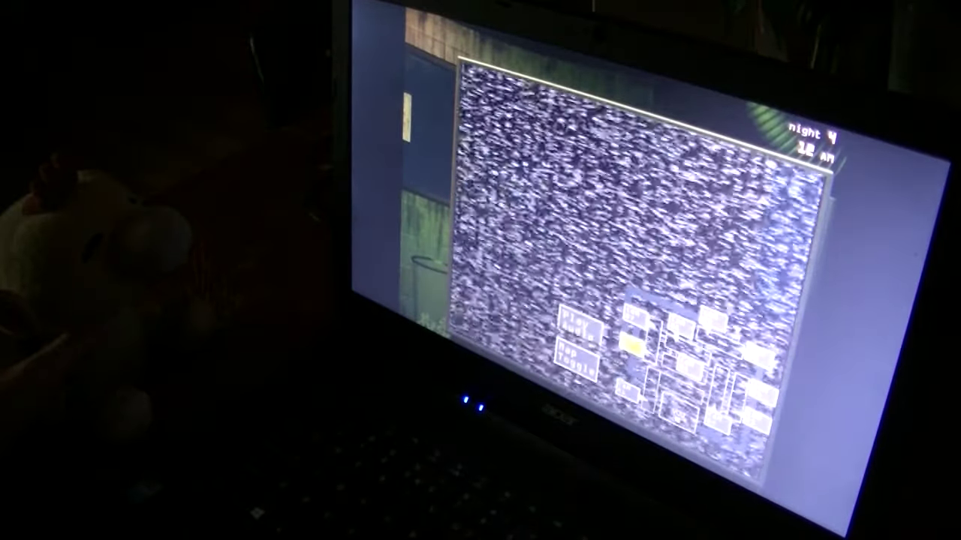
click(767, 257)
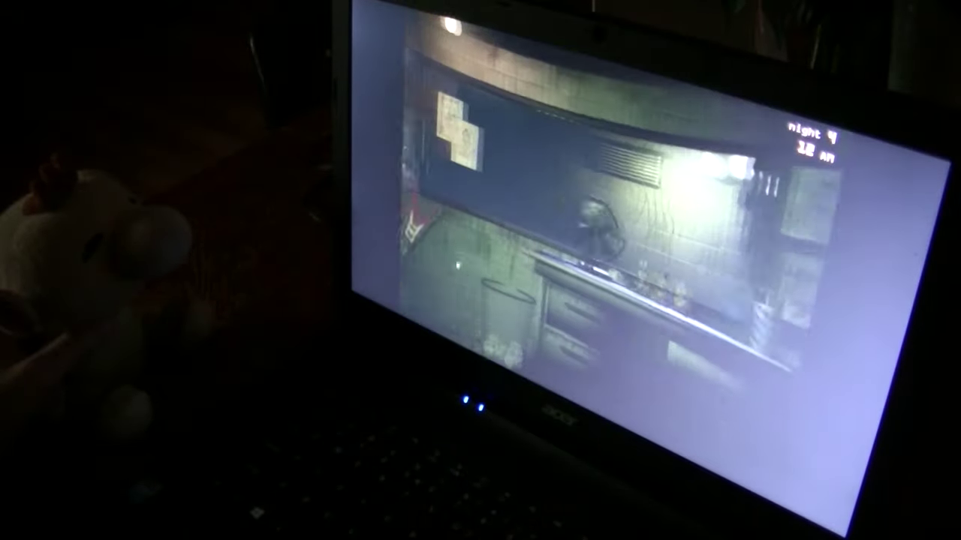
click(559, 244)
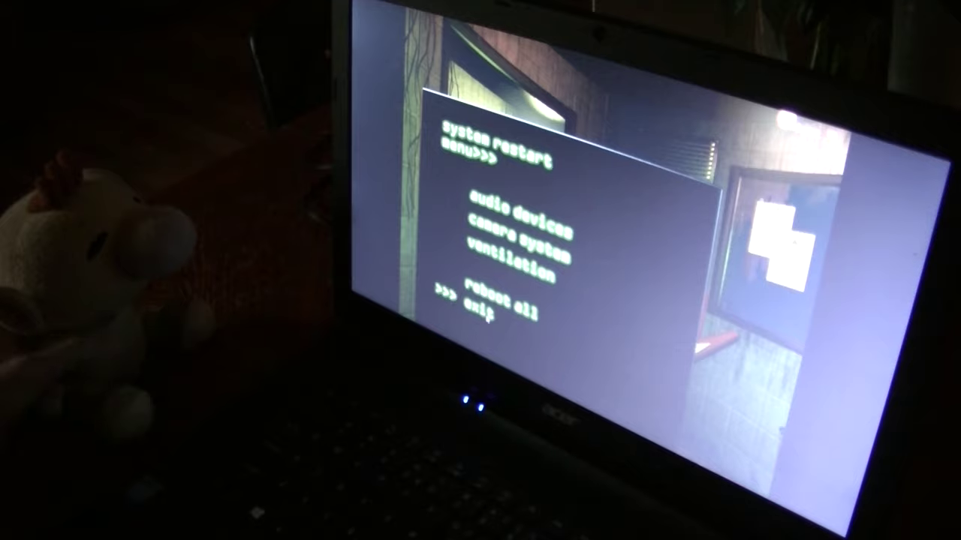
click(485, 309)
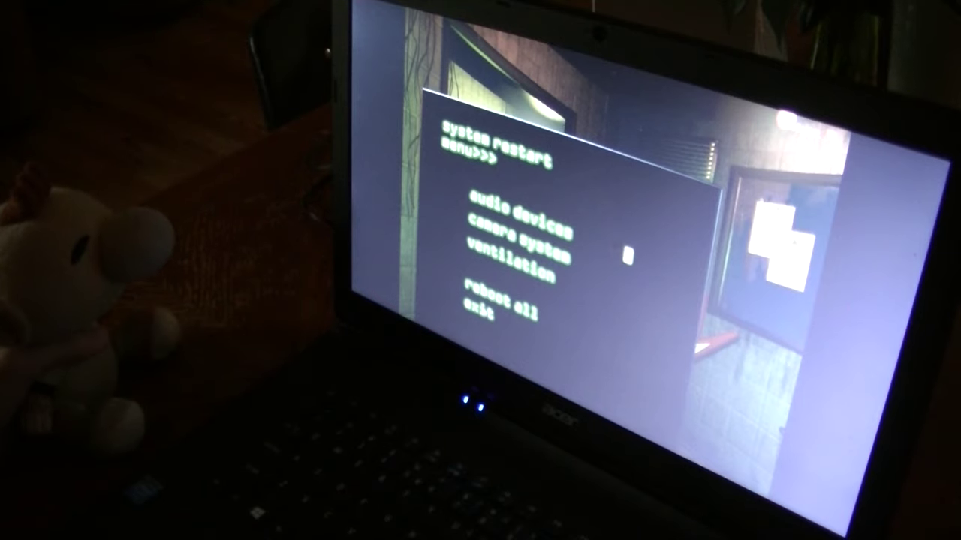
click(479, 314)
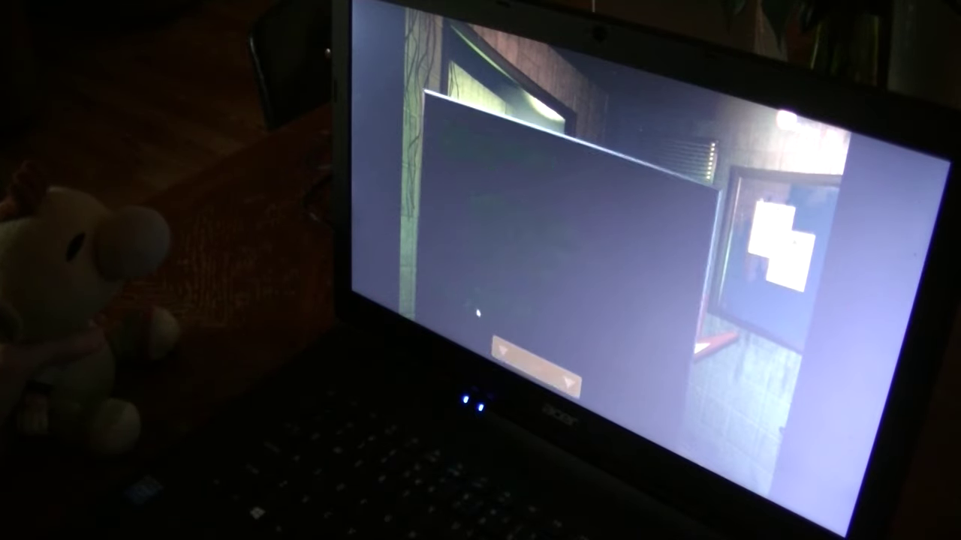
click(771, 253)
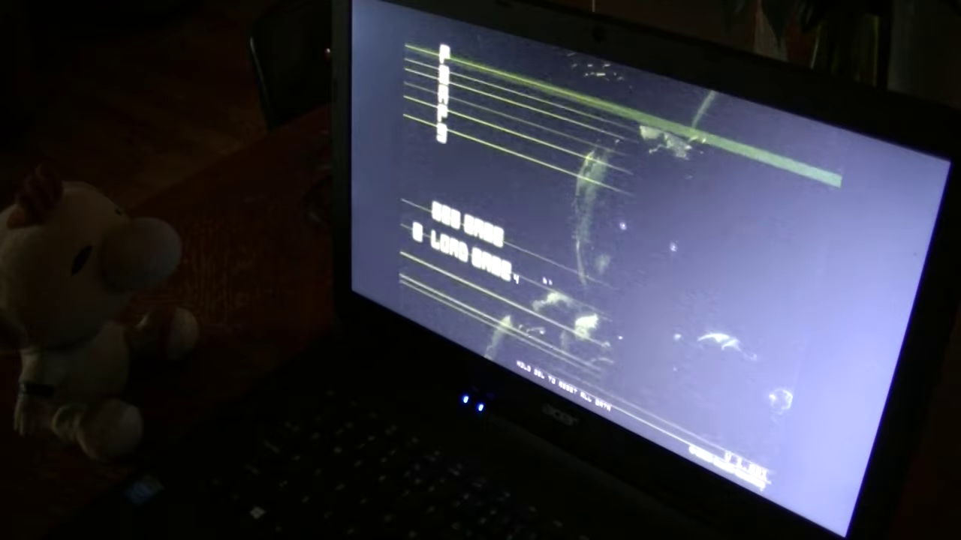
Load the saved fourth night from the title menu and wait for the STAGE01 minigame.
click(510, 276)
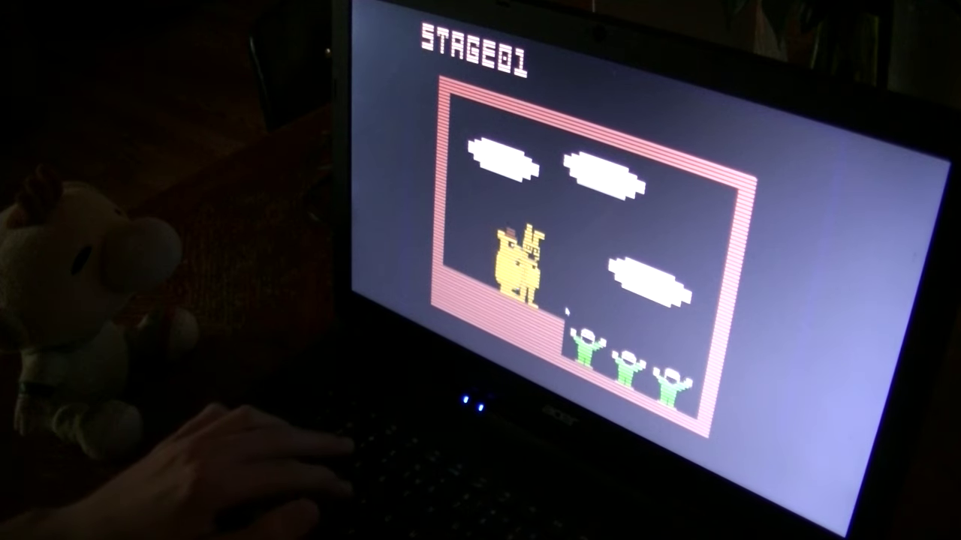
Walk the bear right, then left off the stage and down, wrapping to the top.
key(Right)
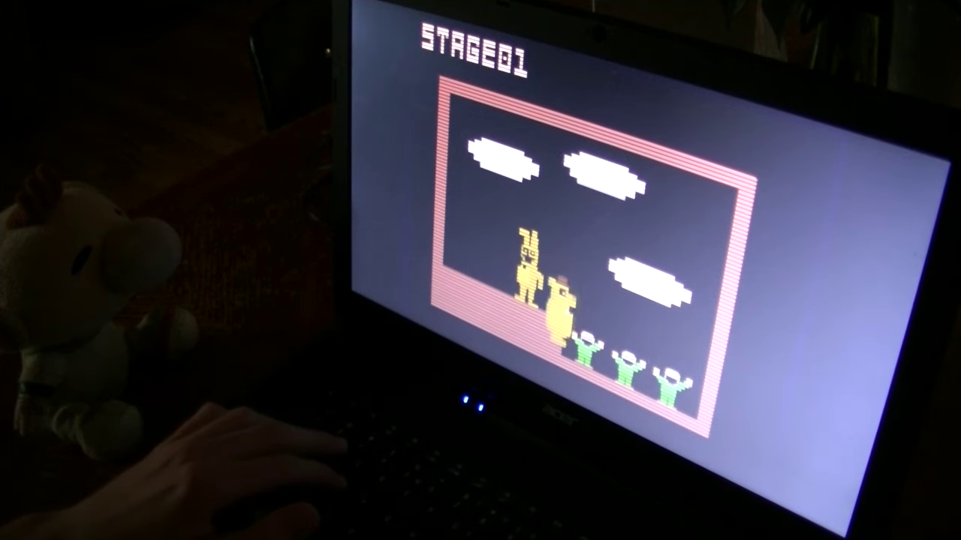
key(Left)
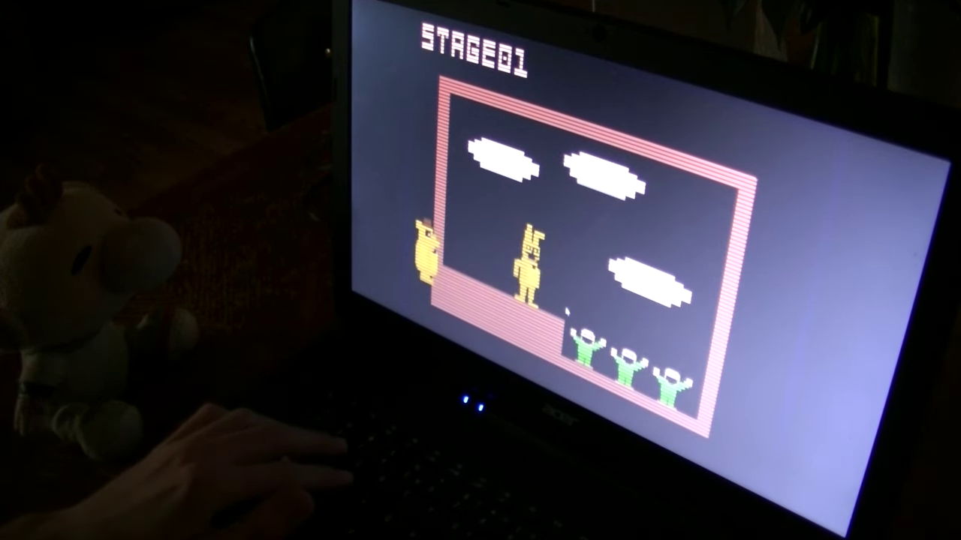
key(Down)
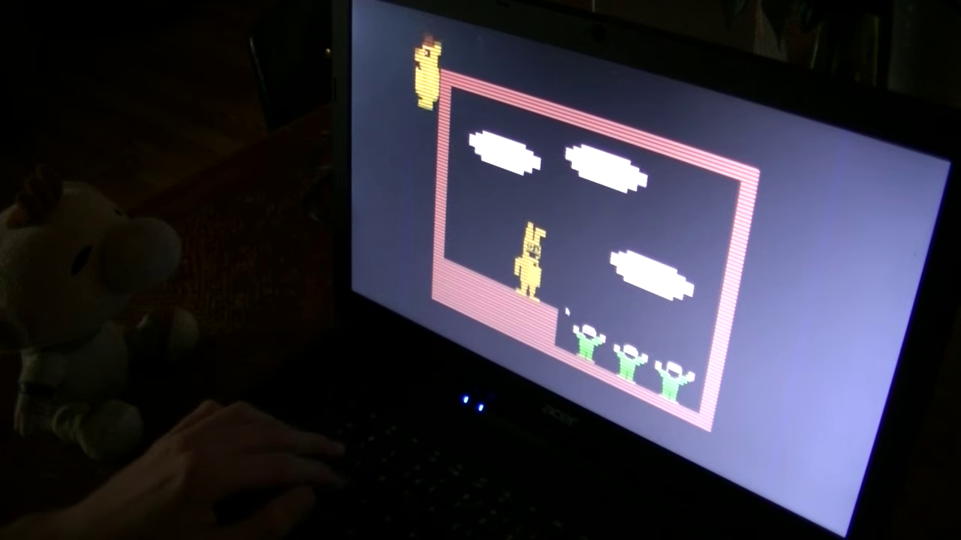
key(Down)
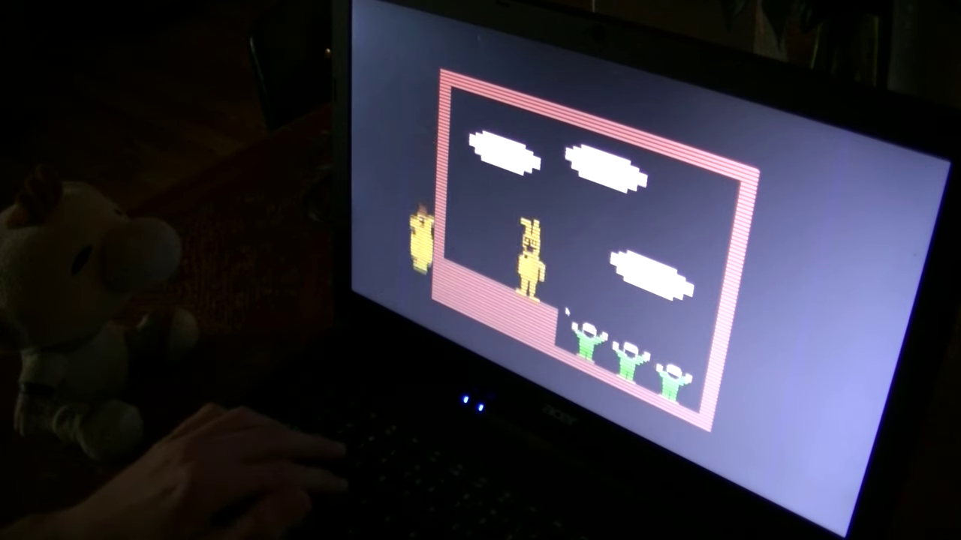
key(Down)
key(Down)
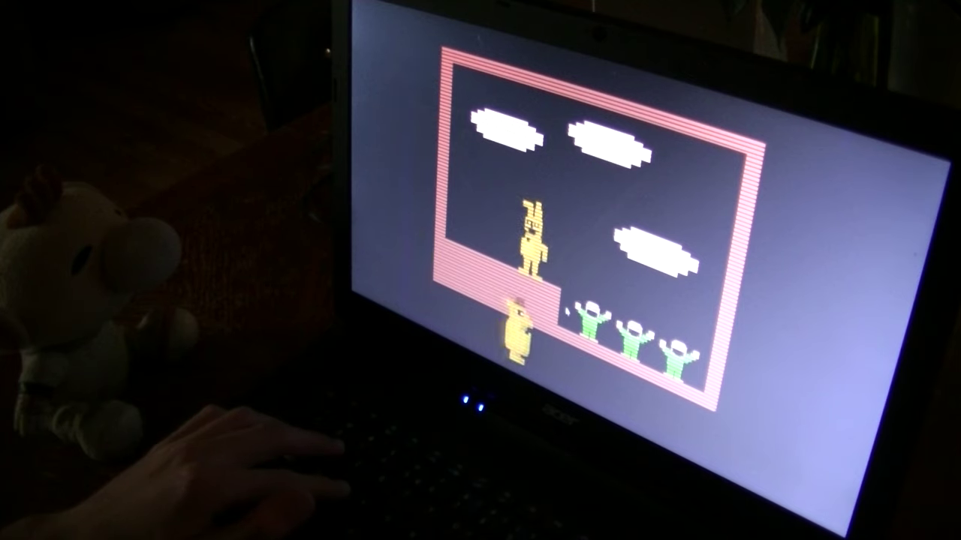
Walk the bear right along the bottom, past the children to the corner.
key(Right)
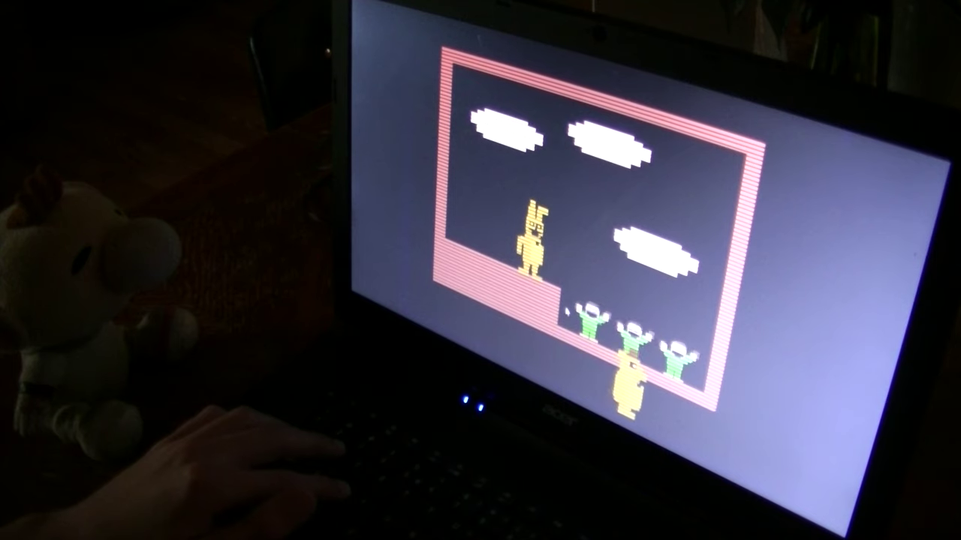
key(Right)
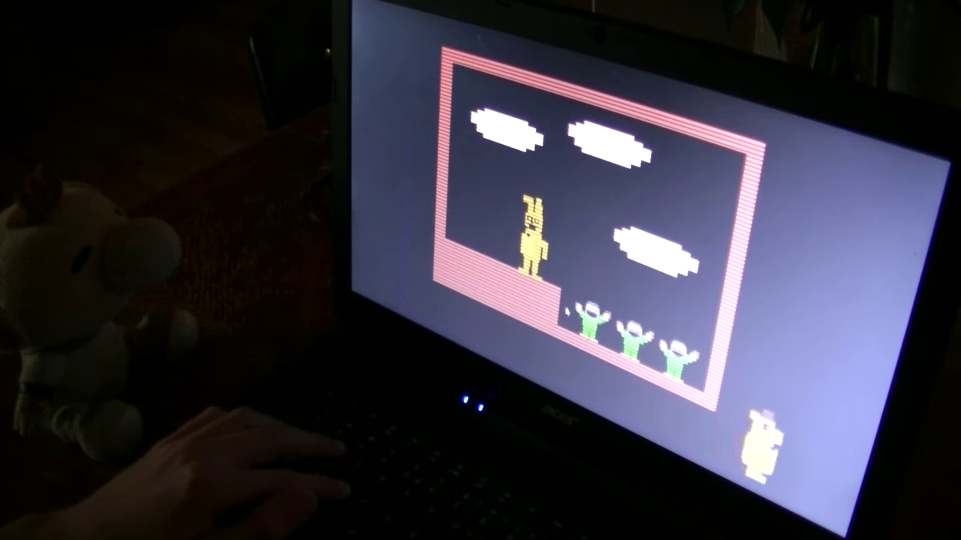
key(Right)
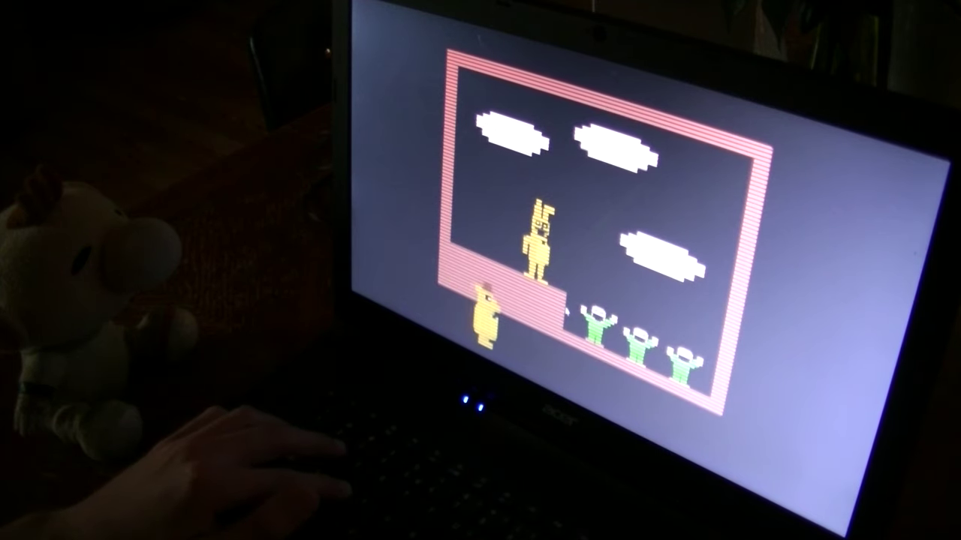
key(Right)
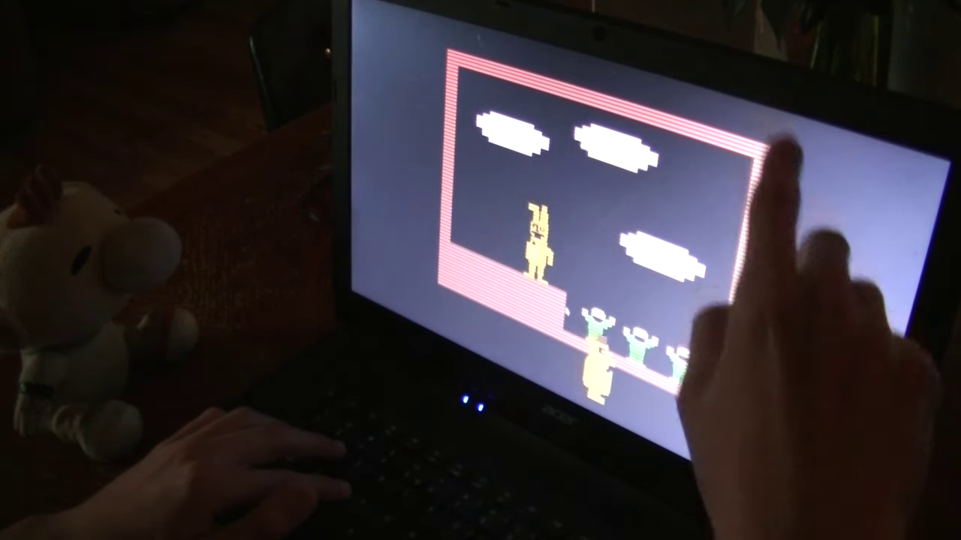
key(Right)
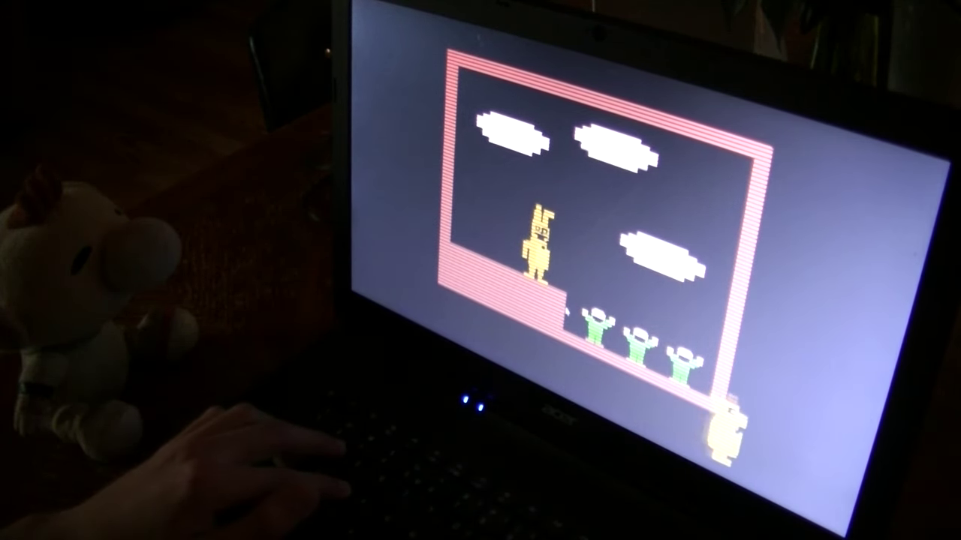
Climb the bear up beside the left wall and walk left along the stage top.
key(Up)
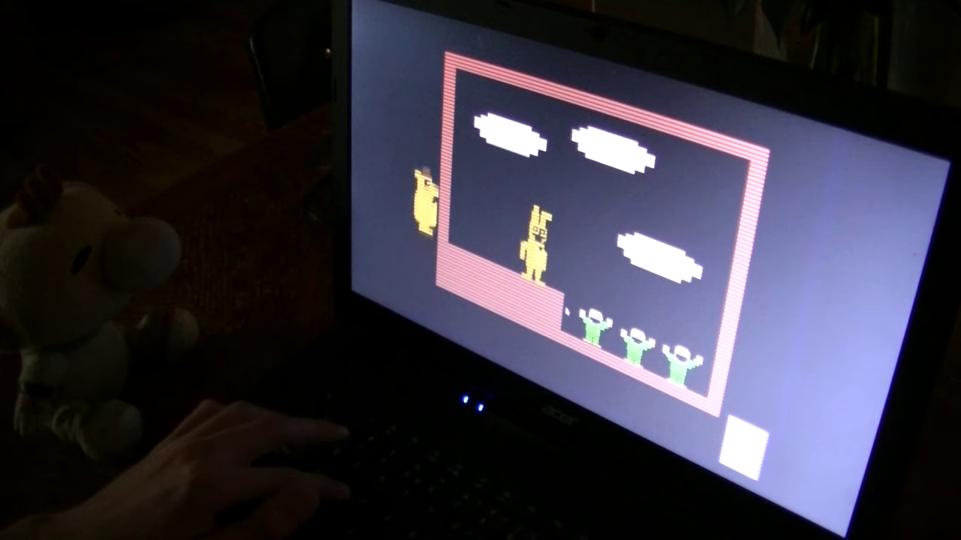
key(Up)
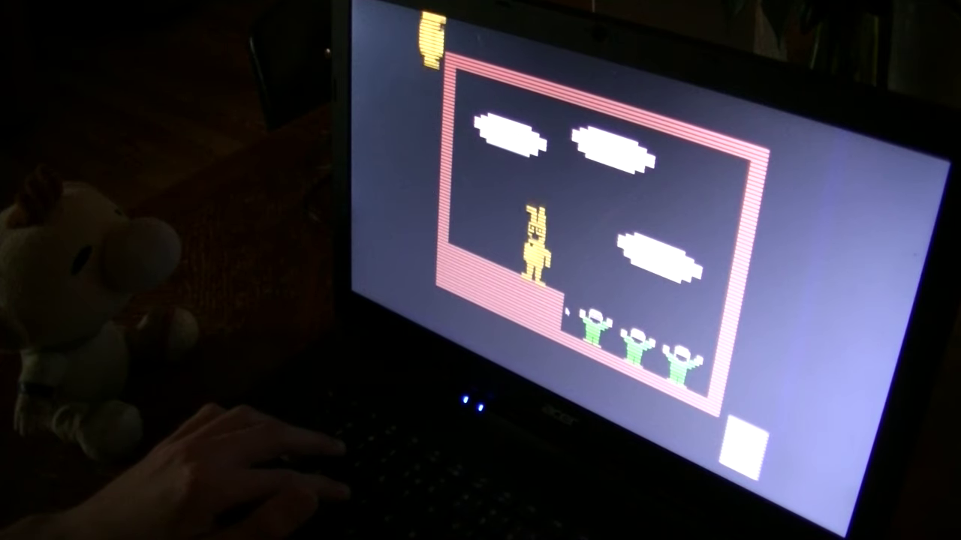
key(Up)
key(Left)
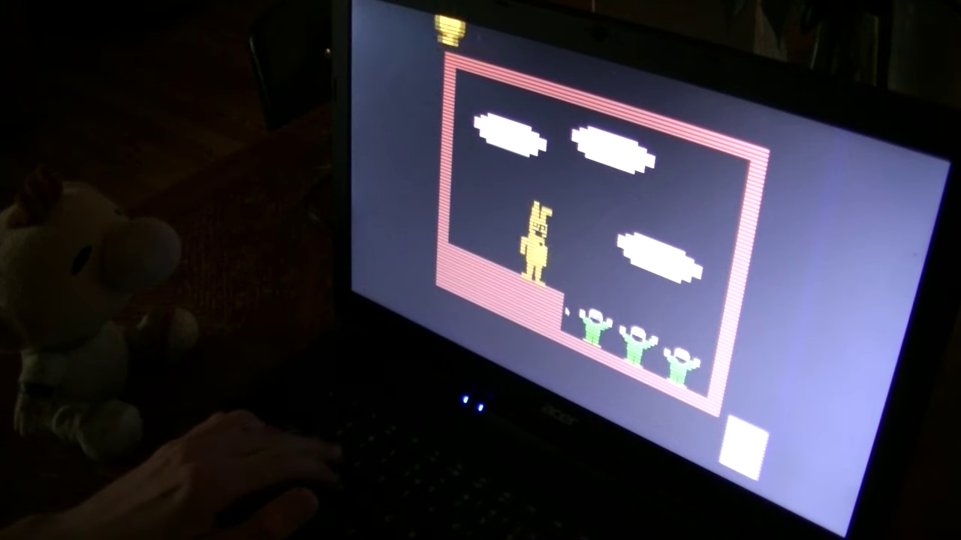
key(Left)
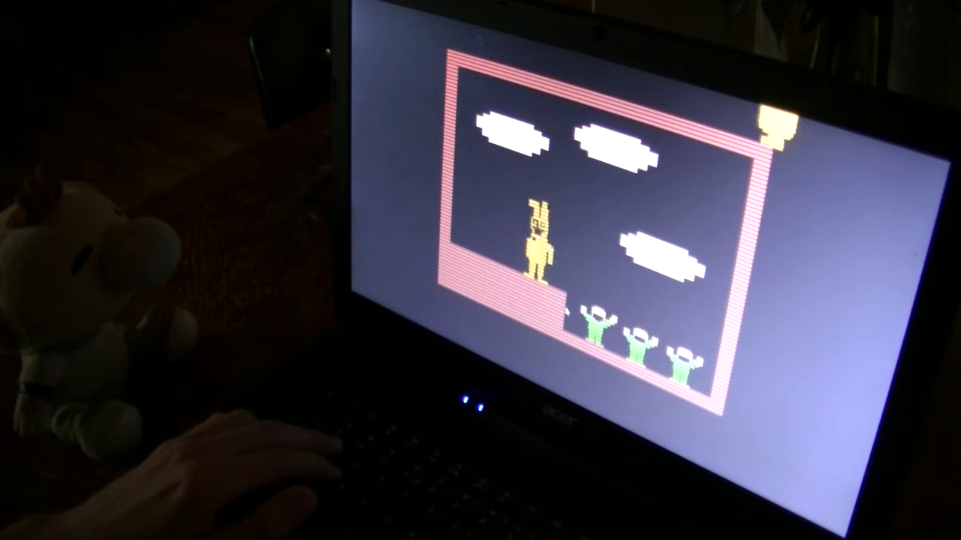
key(Left)
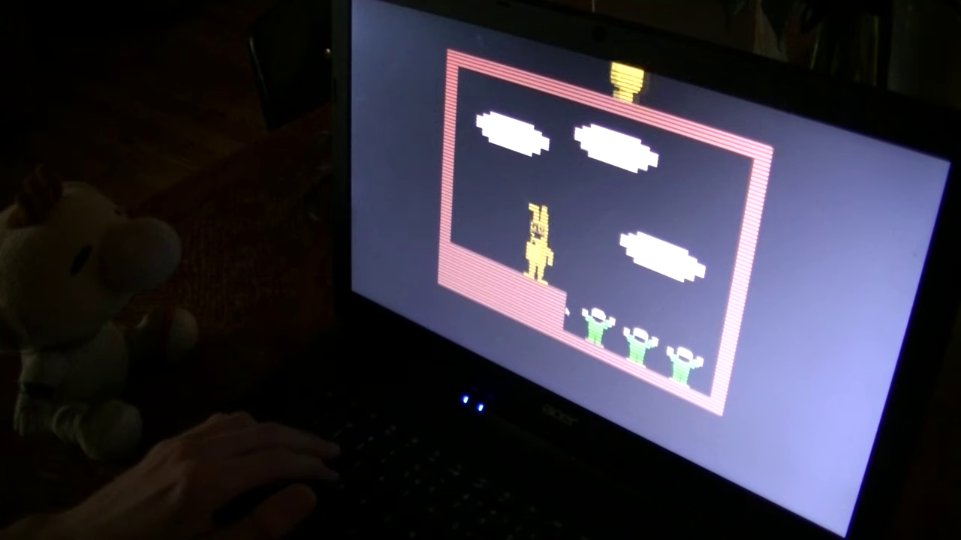
key(Left)
Move the bear onto and off the rabbit, then climb left and head right along the top.
key(Up)
key(Up)
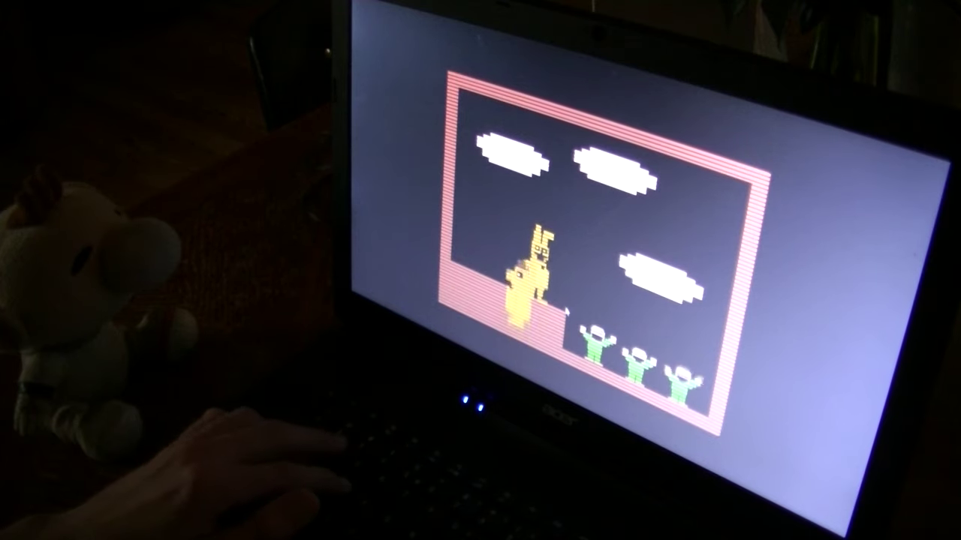
key(Up)
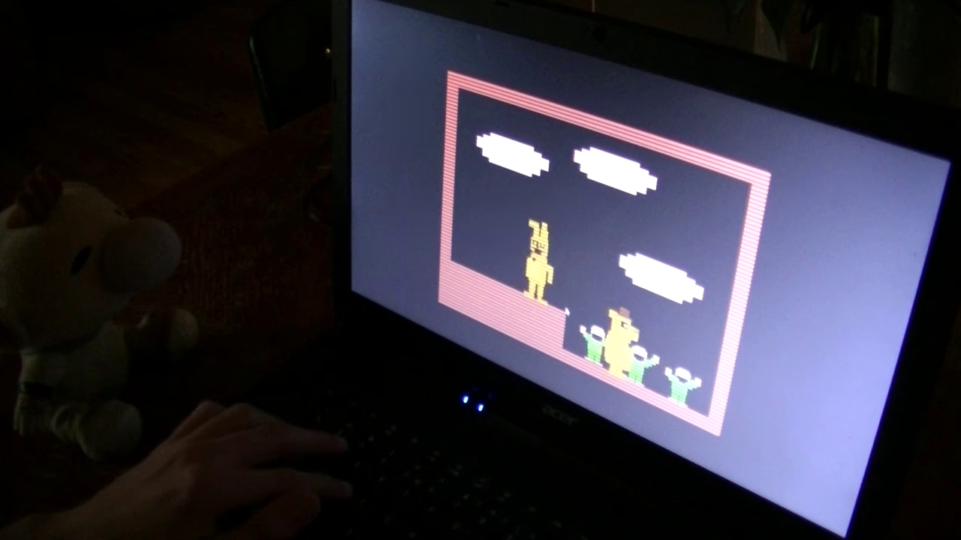
key(Up)
key(Right)
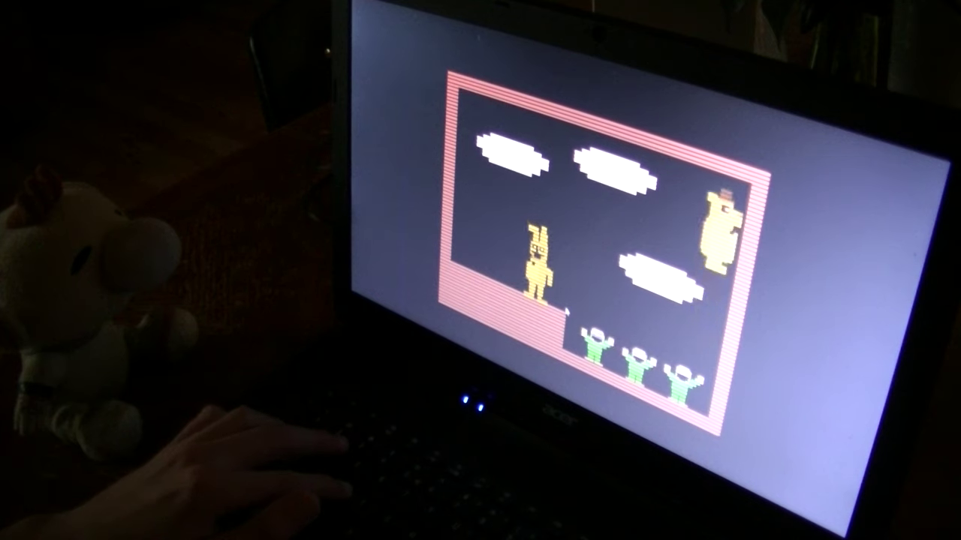
key(Left)
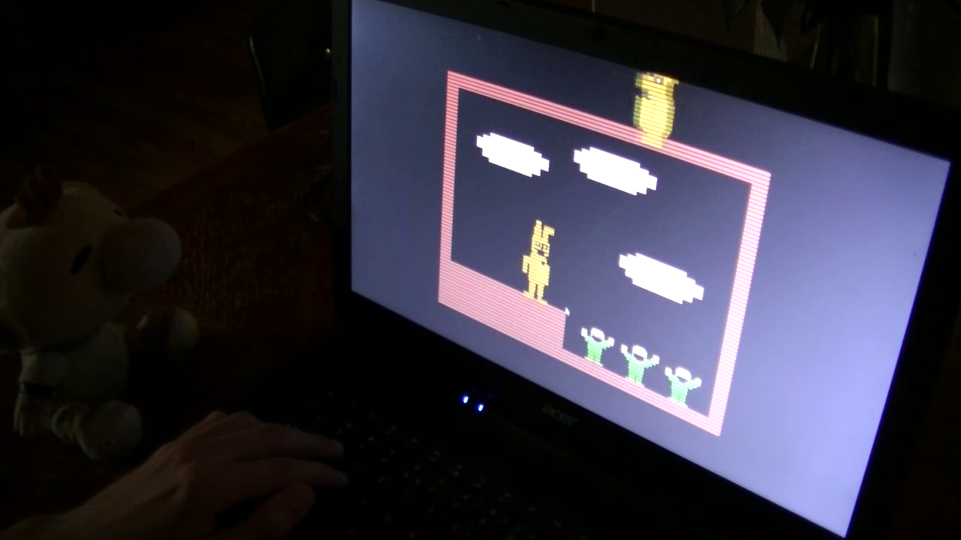
key(Up)
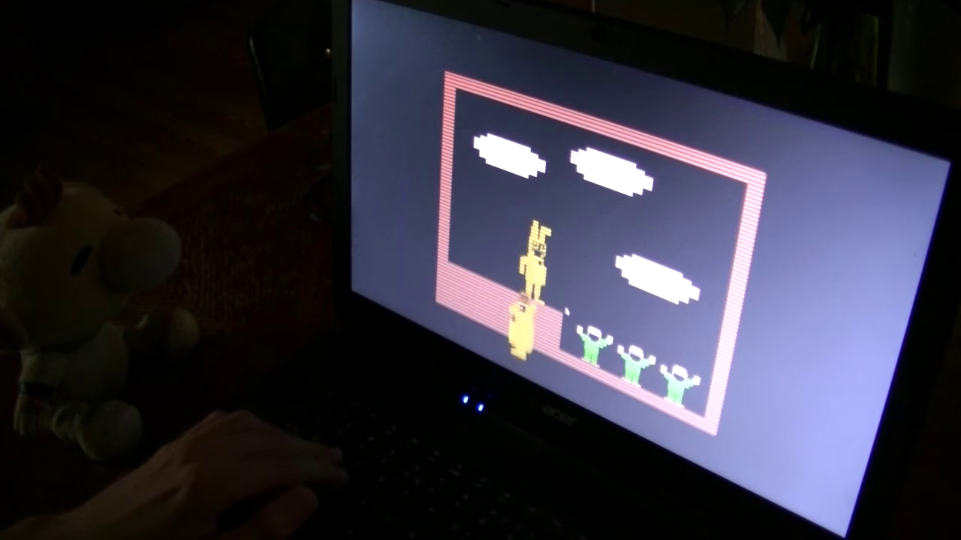
key(Up)
key(Left)
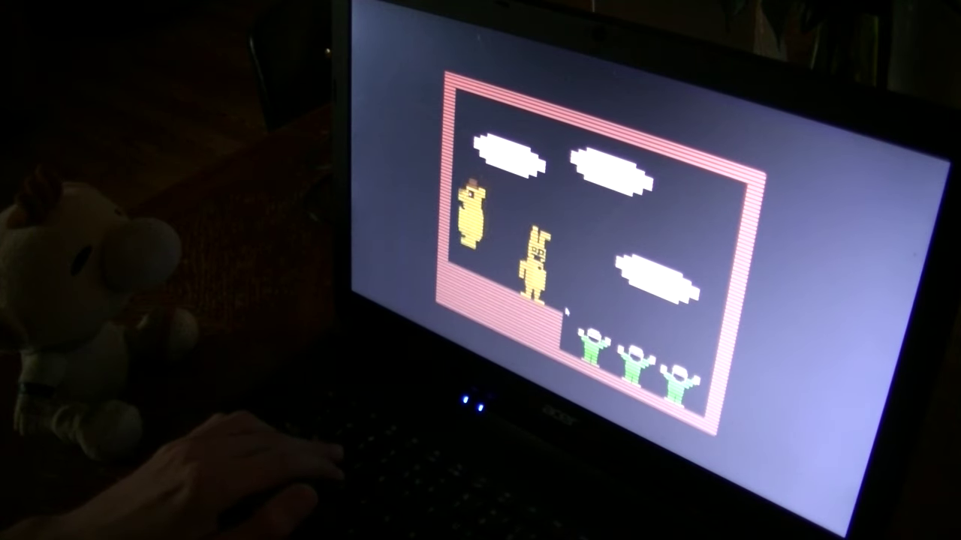
key(Up)
key(Up)
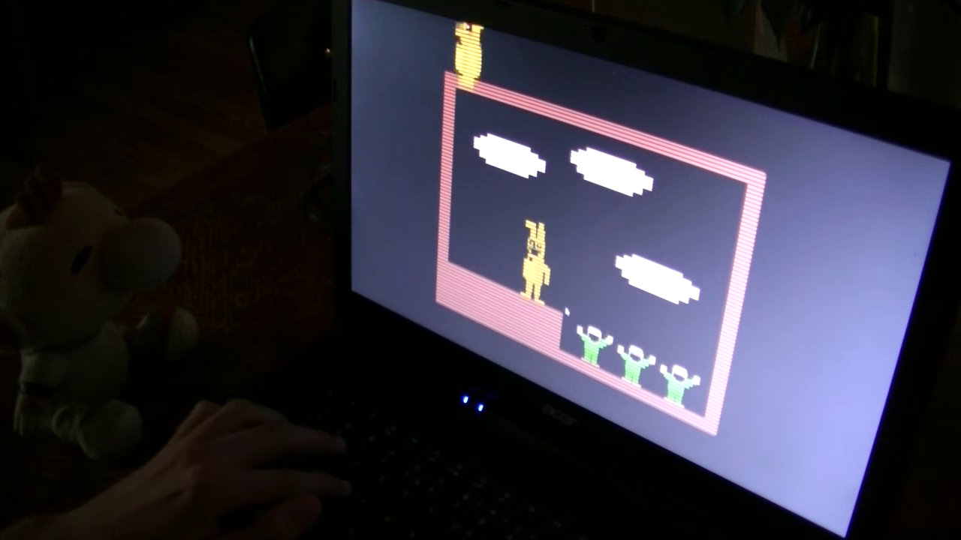
key(Right)
key(Right)
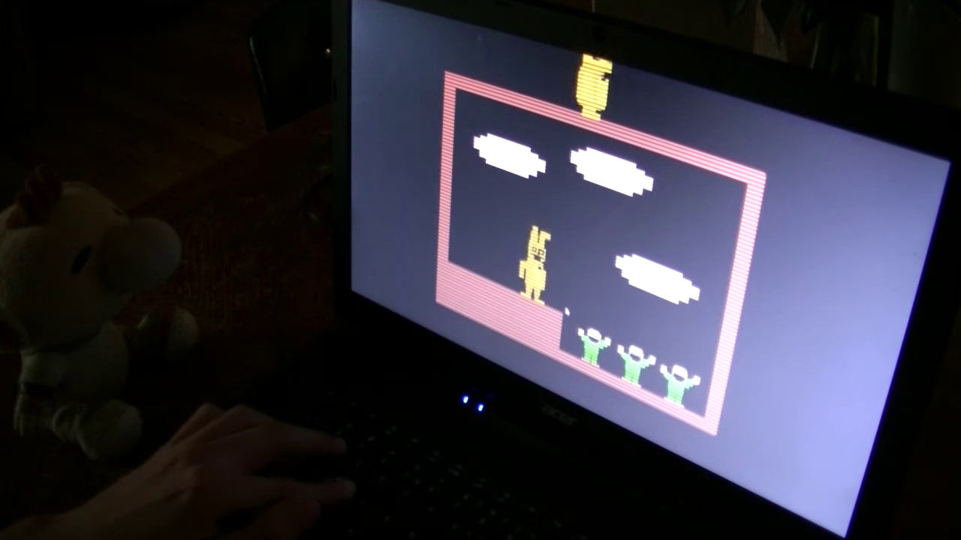
key(Right)
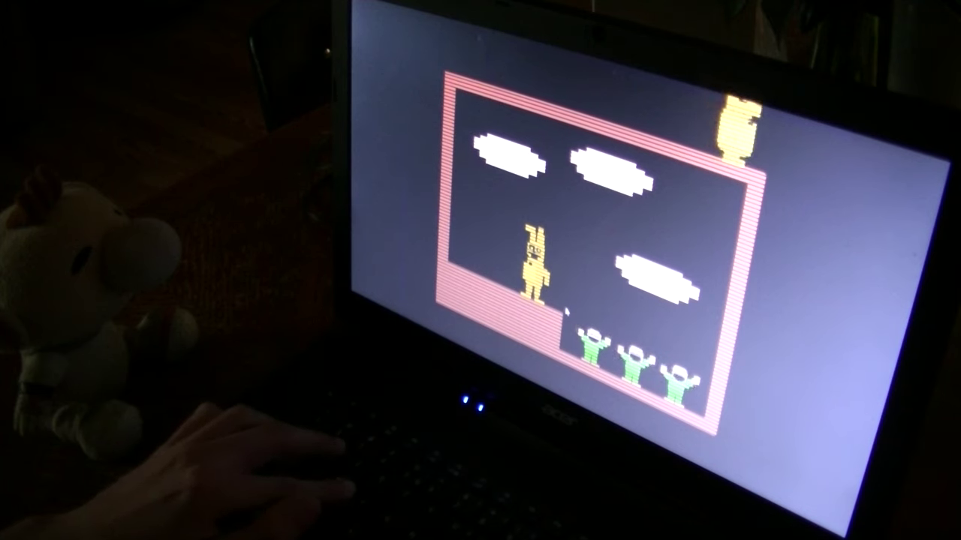
Enter the hidden empty room, then walk down the stage's right side until it glitches.
key(Down)
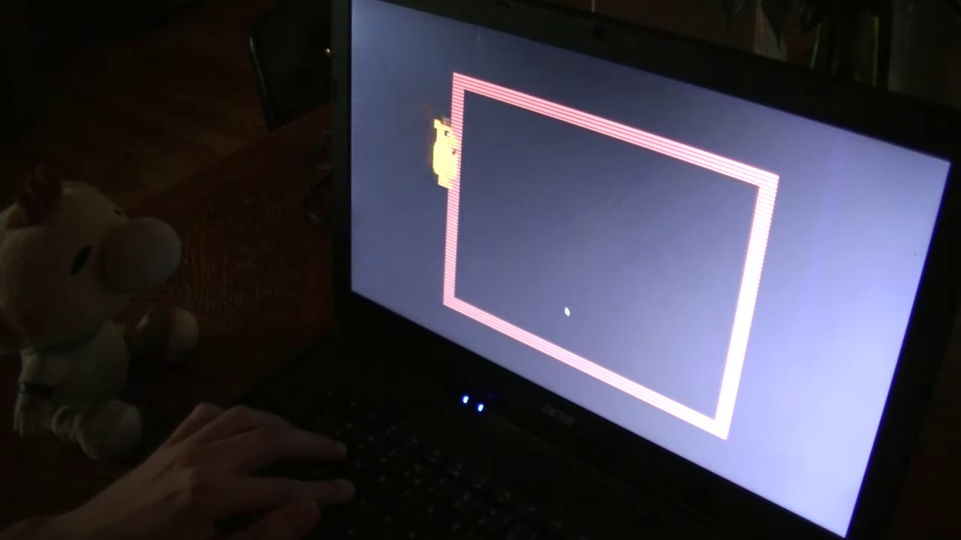
key(Right)
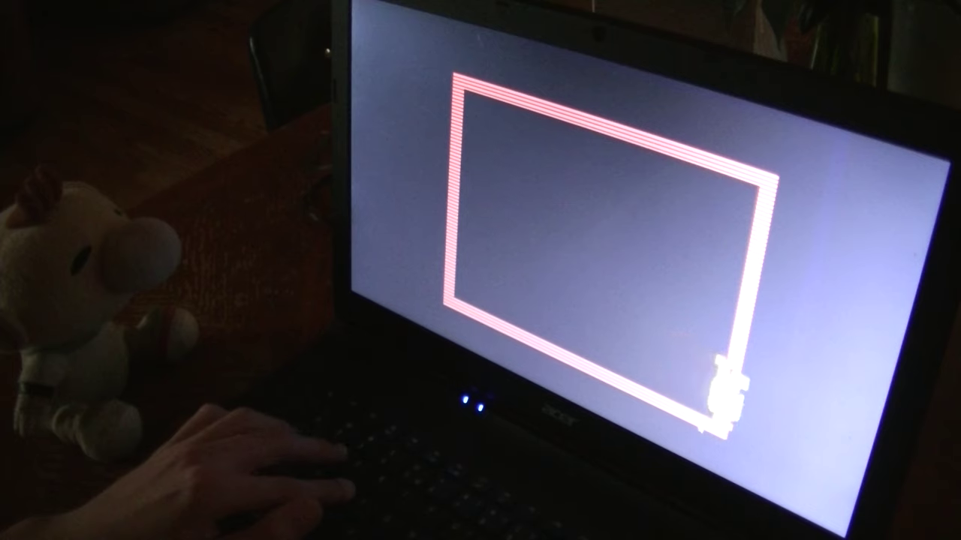
key(Down)
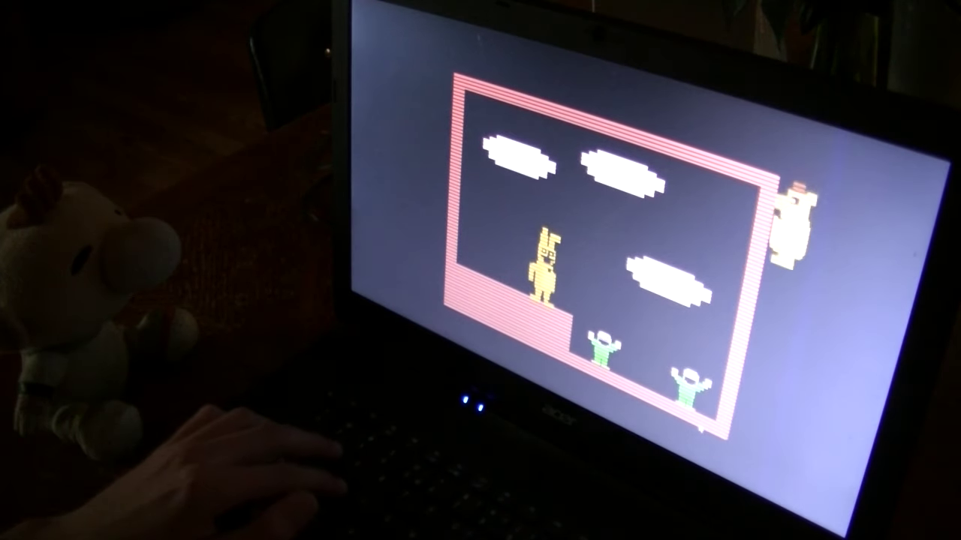
key(Down)
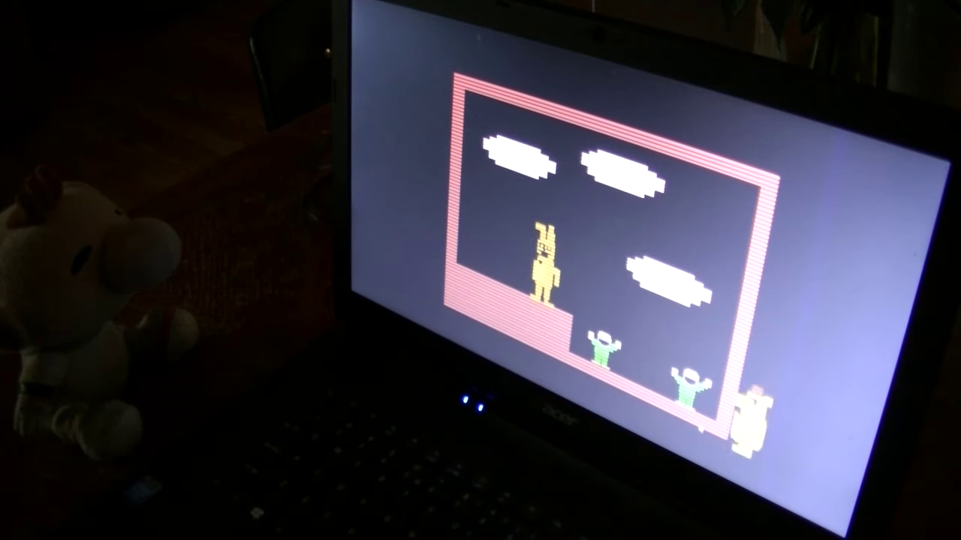
key(Down)
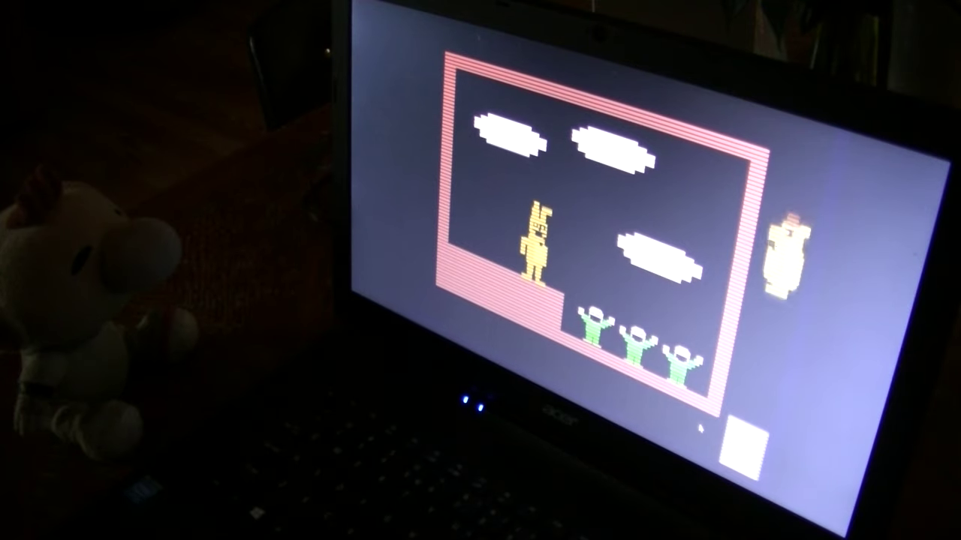
key(Down)
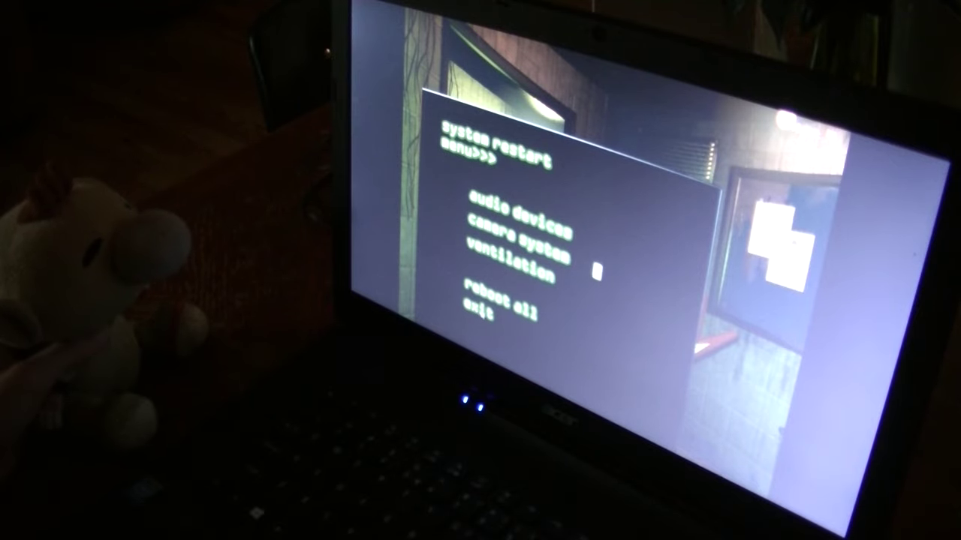
Close the System Restart panel three times between camera checks as Night 4 reaches 1 AM.
click(462, 309)
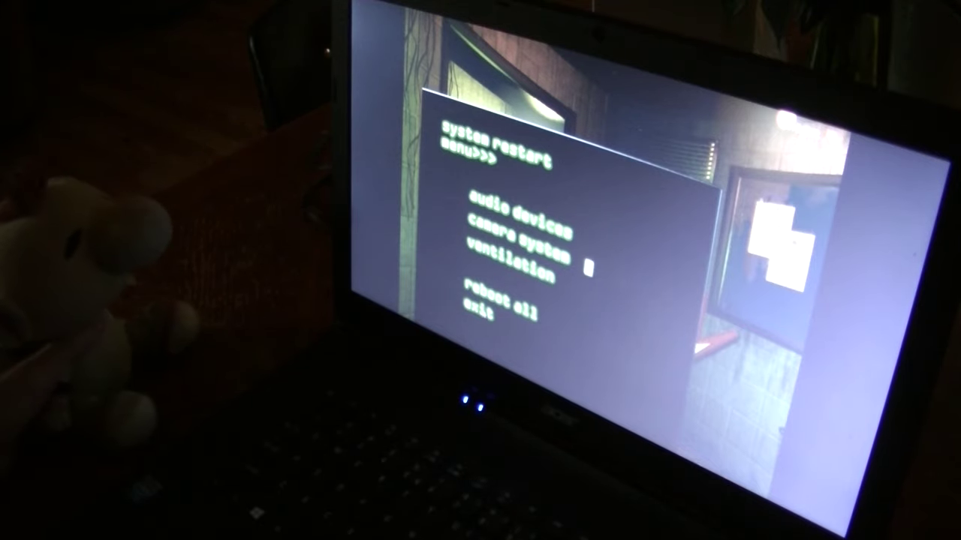
click(481, 314)
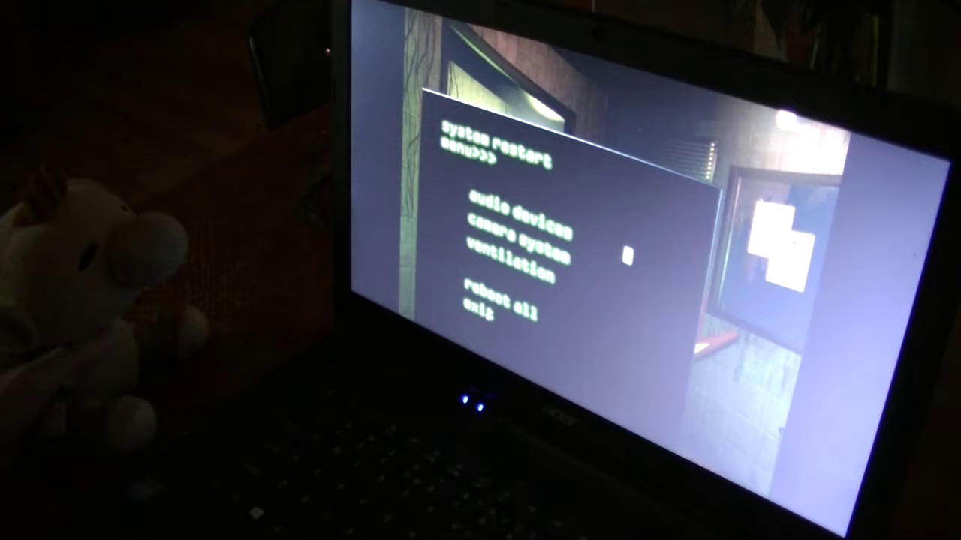
click(477, 313)
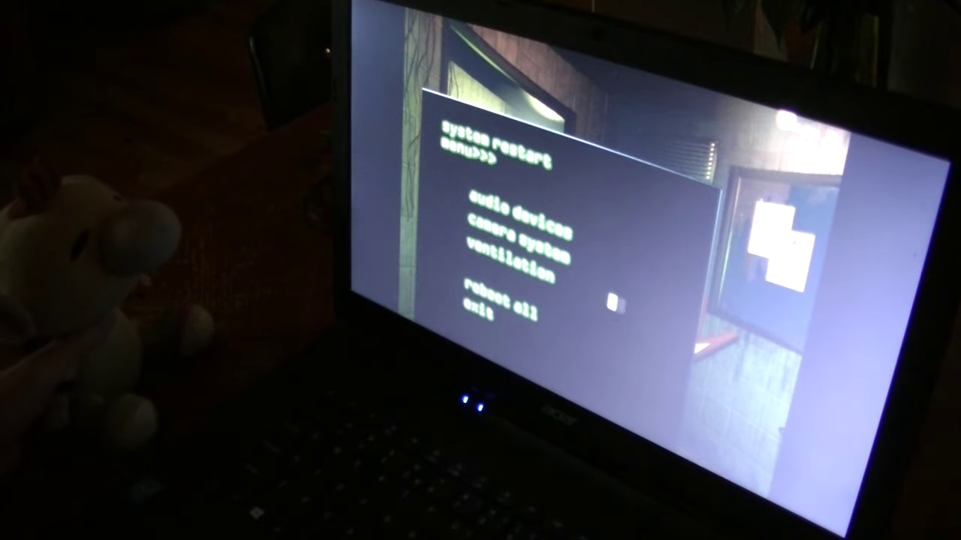
Close the System Restart panel to bring Night 4's office back into view.
click(478, 313)
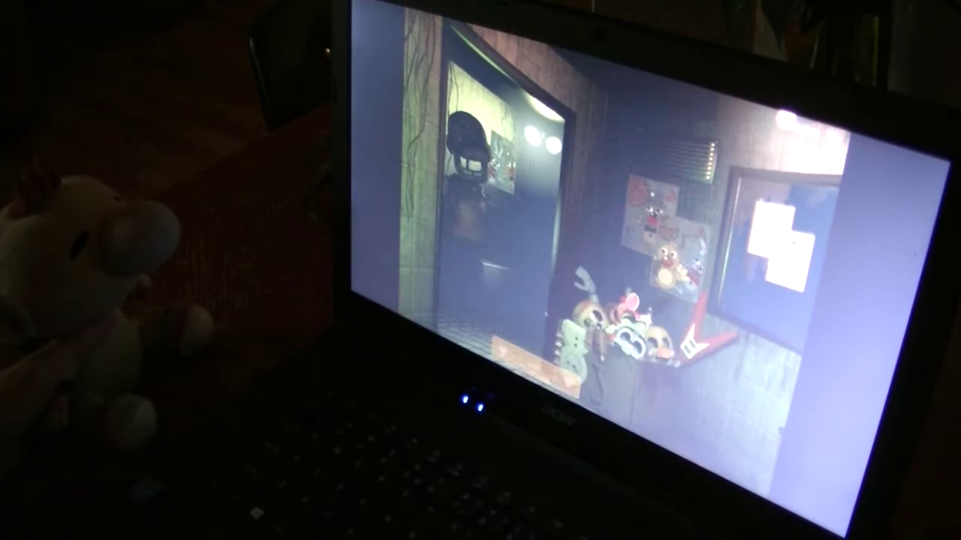